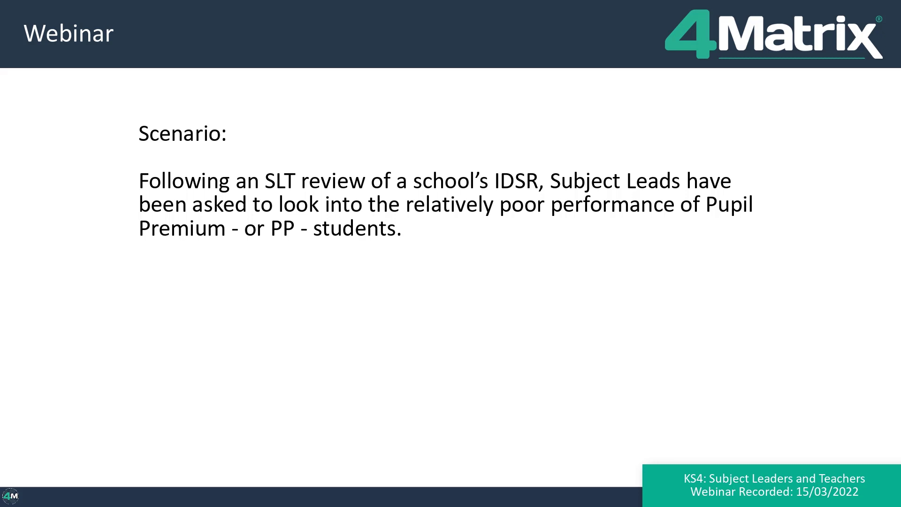
pyautogui.press('Right')
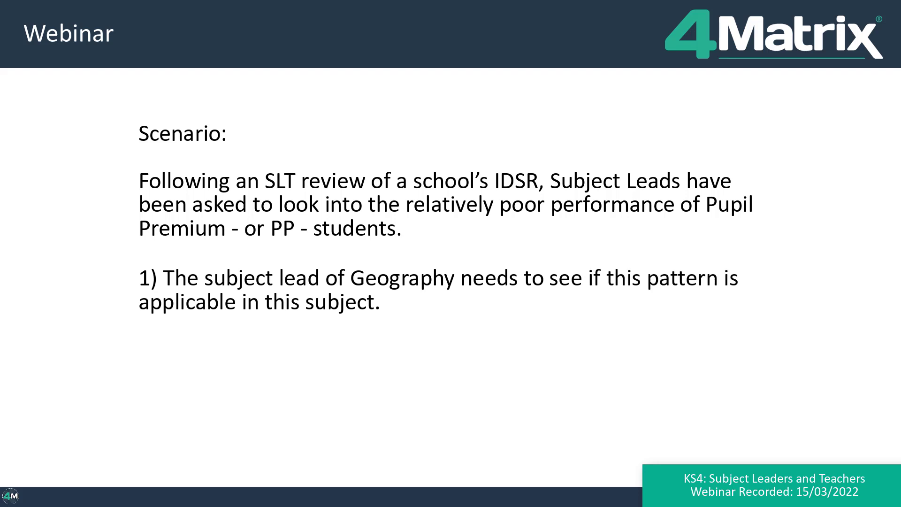
pyautogui.press('Right')
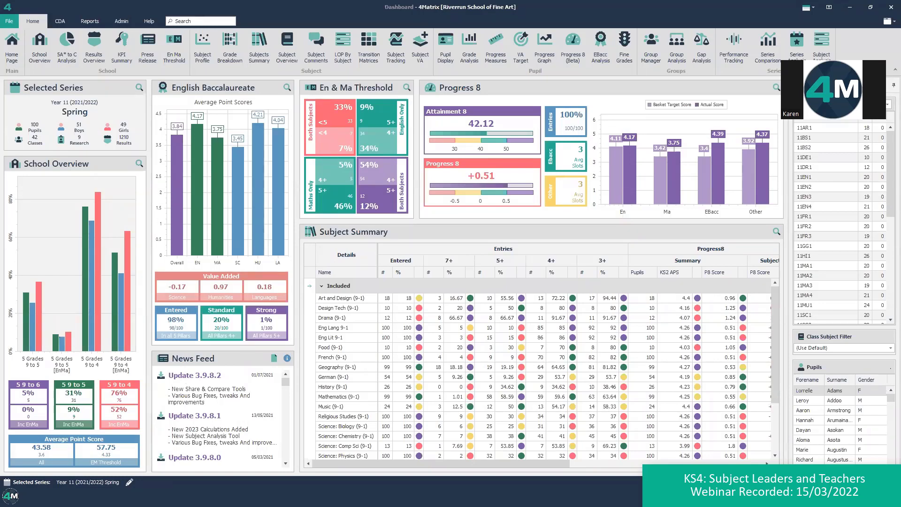
# Change the selected series to the 2021/2022 Year 11 Mocks 2 data.
pyautogui.click(130, 483)
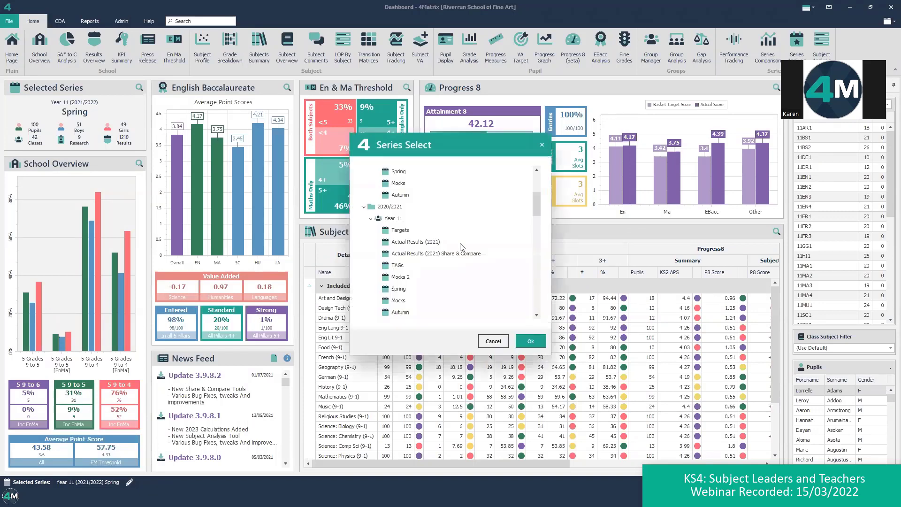
pyautogui.moveTo(538, 204); pyautogui.dragTo(537, 182)
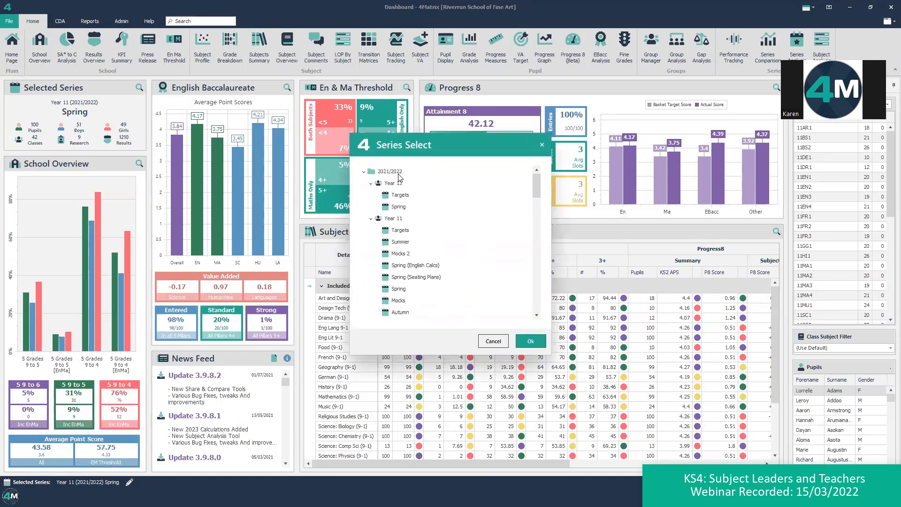
pyautogui.doubleClick(400, 253)
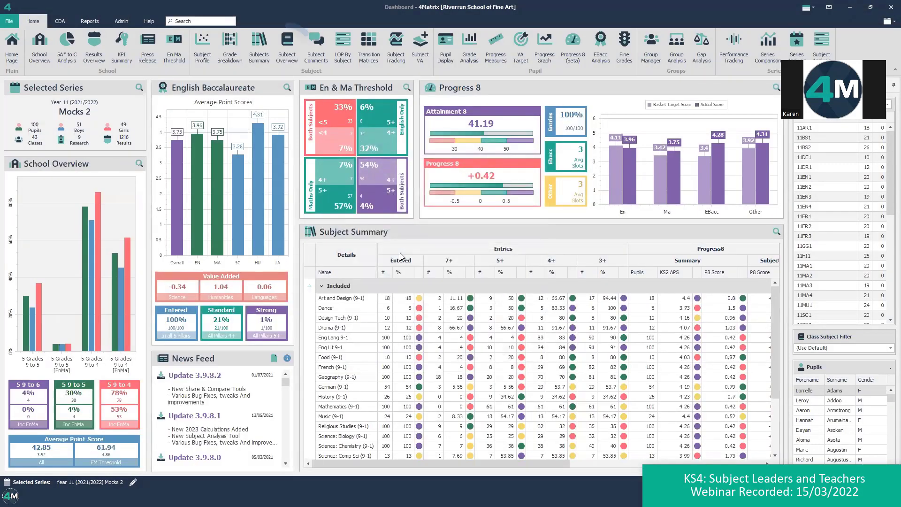
# Open the Subject Overview report and show the results for Geography (9-1).
pyautogui.click(282, 47)
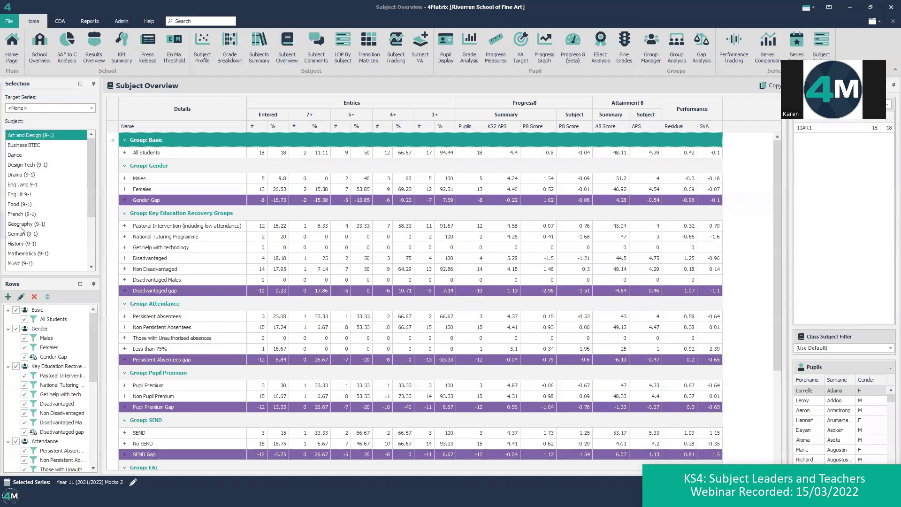
pyautogui.click(21, 224)
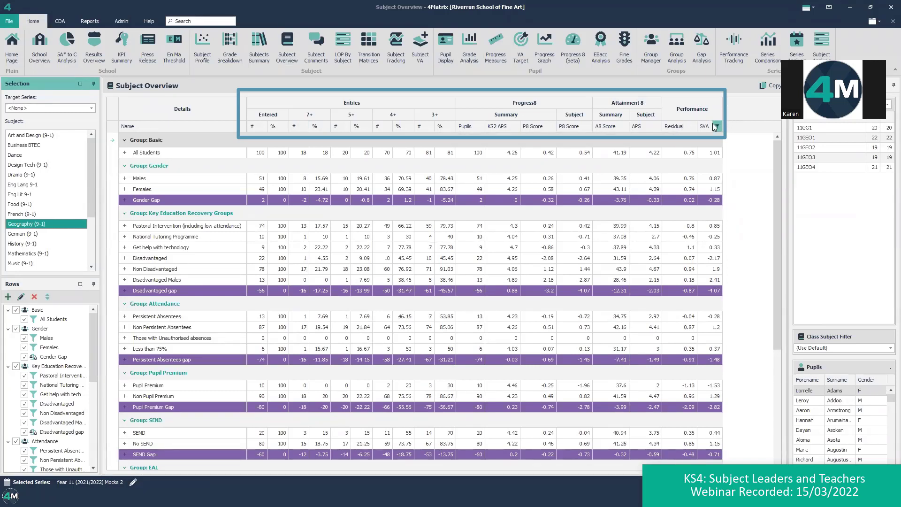
pyautogui.moveTo(715, 127)
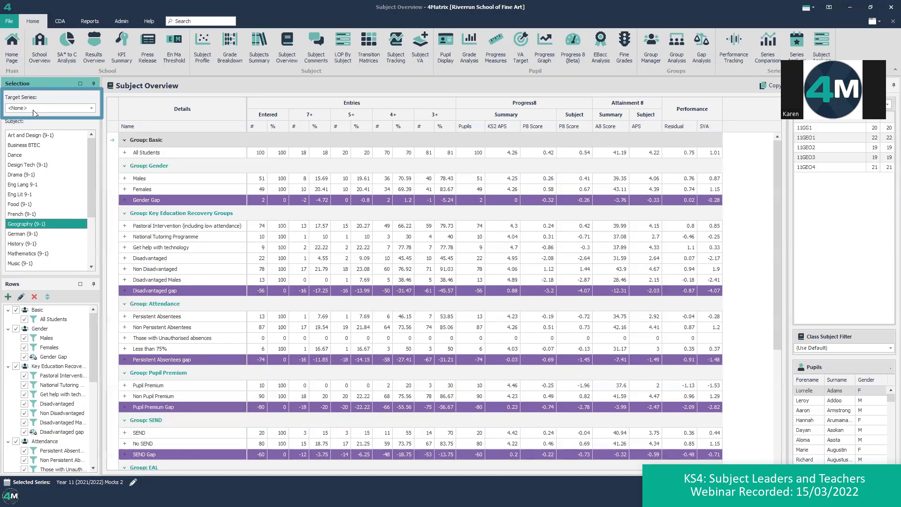
# Set the target series to Y11 Targets and reselect Geography (9-1) to compare its results with targets.
pyautogui.click(92, 107)
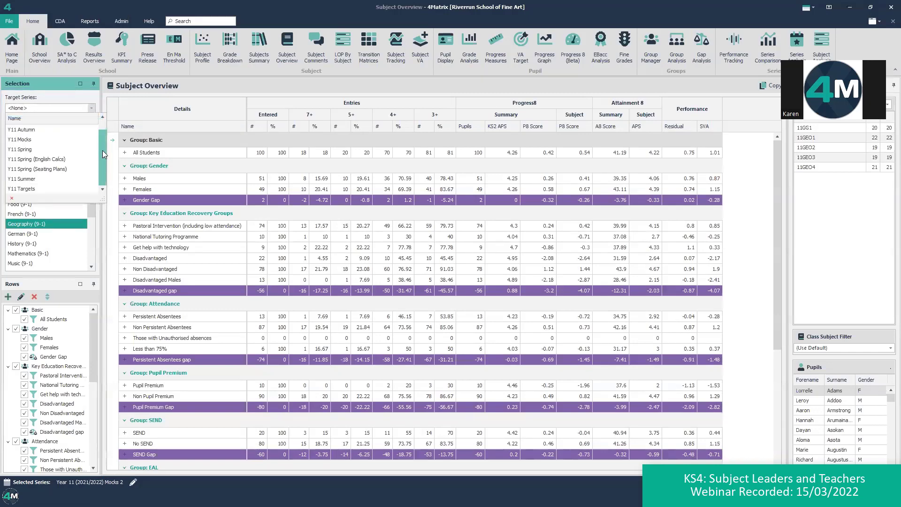
pyautogui.click(18, 188)
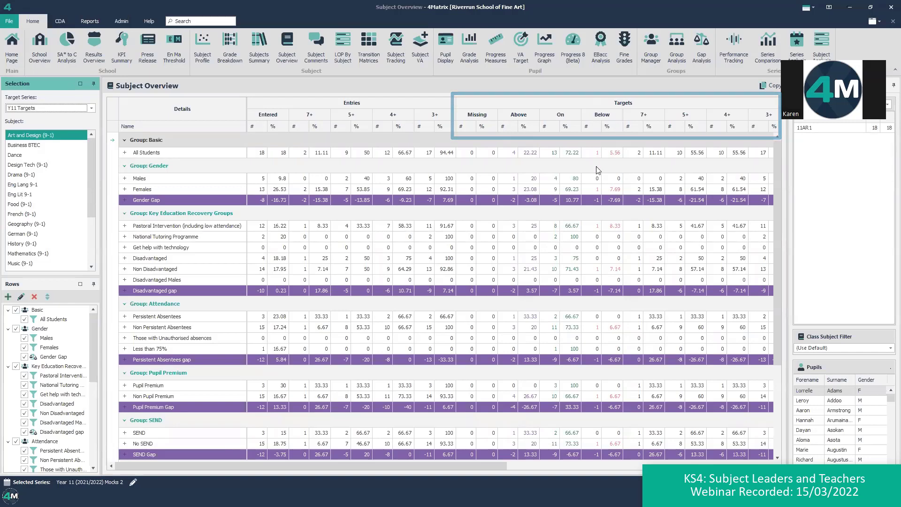
pyautogui.click(30, 225)
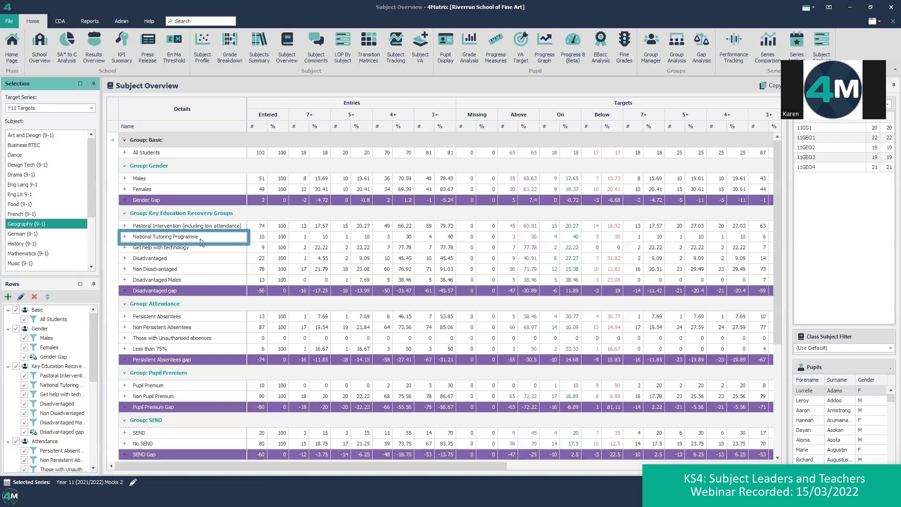
# Expand the National Tutoring Programme row to list its pupils, and review the above- and below-target figures for all students.
pyautogui.click(179, 238)
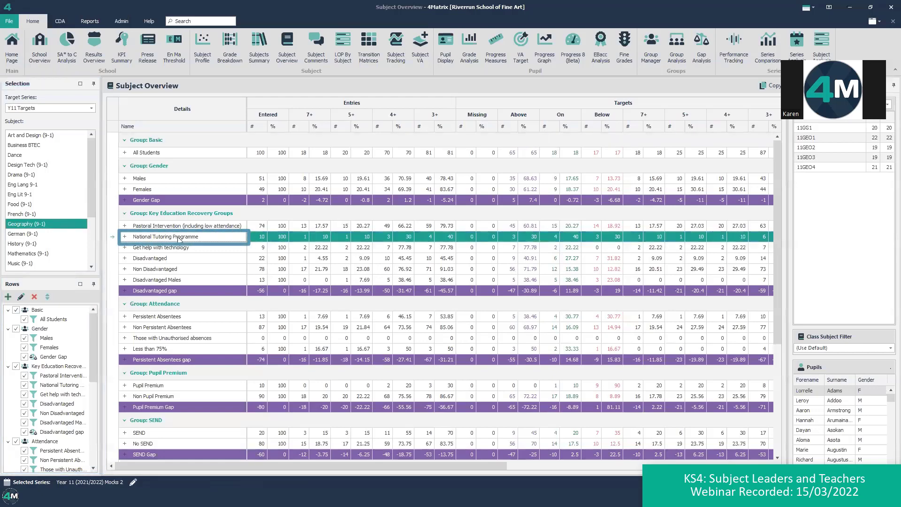
pyautogui.click(125, 237)
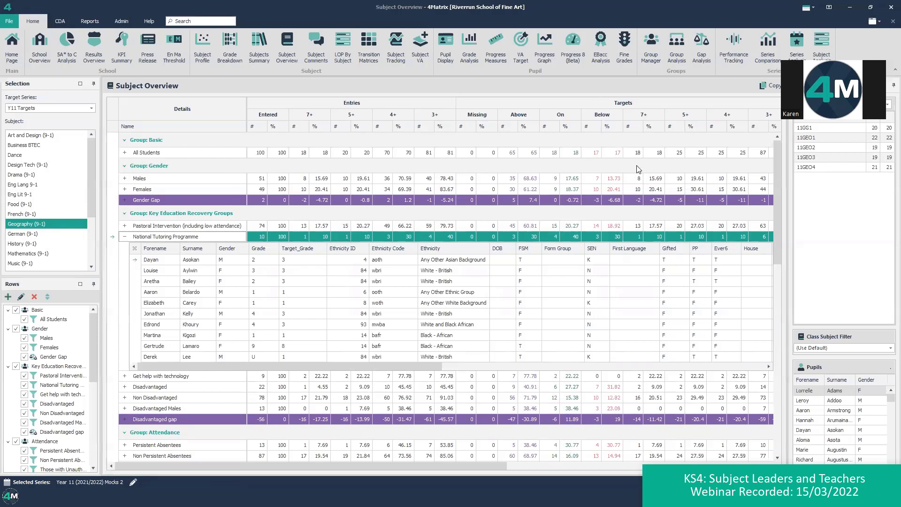
pyautogui.moveTo(495, 93)
pyautogui.mouseDown()
pyautogui.moveTo(533, 155)
pyautogui.moveTo(540, 151)
pyautogui.mouseUp()
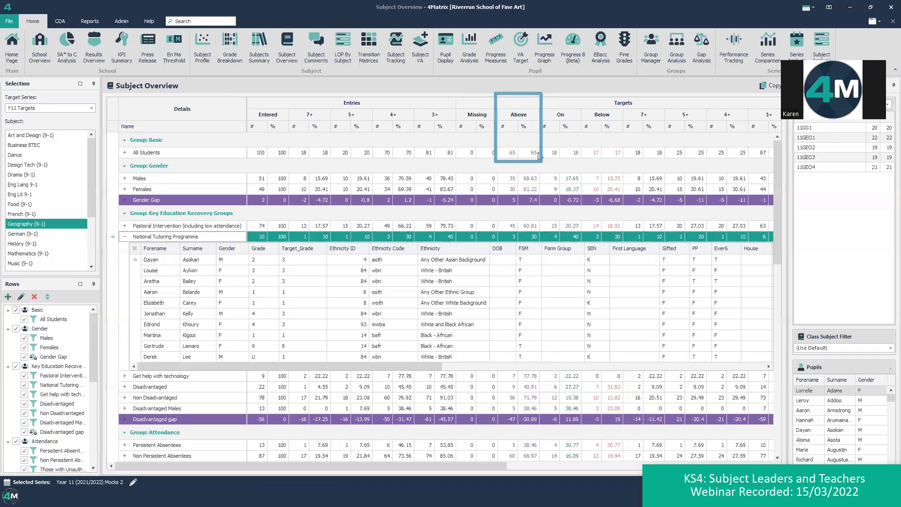
pyautogui.moveTo(582, 93)
pyautogui.mouseDown()
pyautogui.moveTo(630, 147)
pyautogui.moveTo(604, 93)
pyautogui.mouseUp()
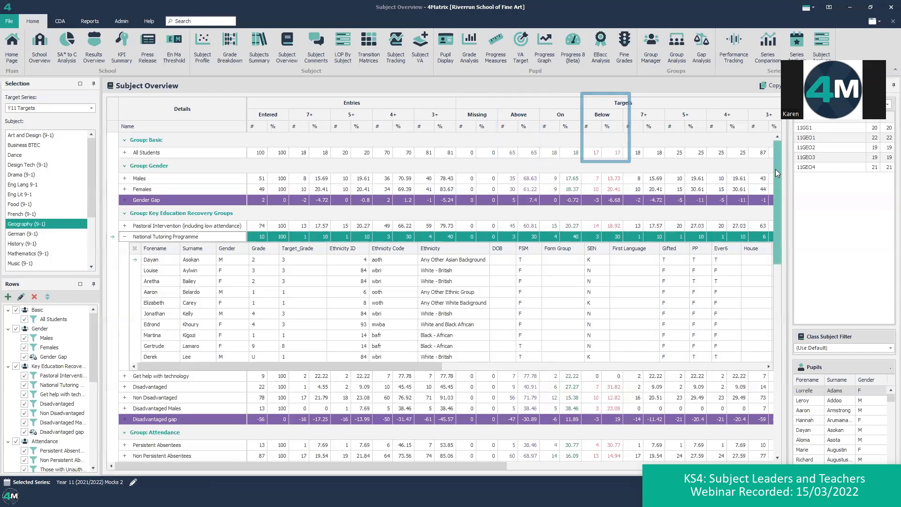
# Compare Pupil Premium and Non Pupil Premium students across the Targets, Progress 8 and Attainment 8 columns.
pyautogui.moveTo(779, 207); pyautogui.dragTo(787, 288)
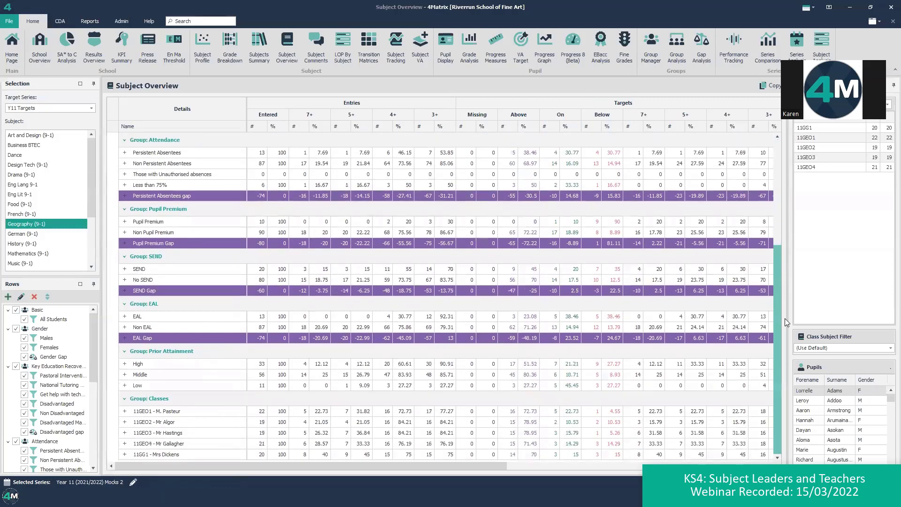
pyautogui.click(145, 225)
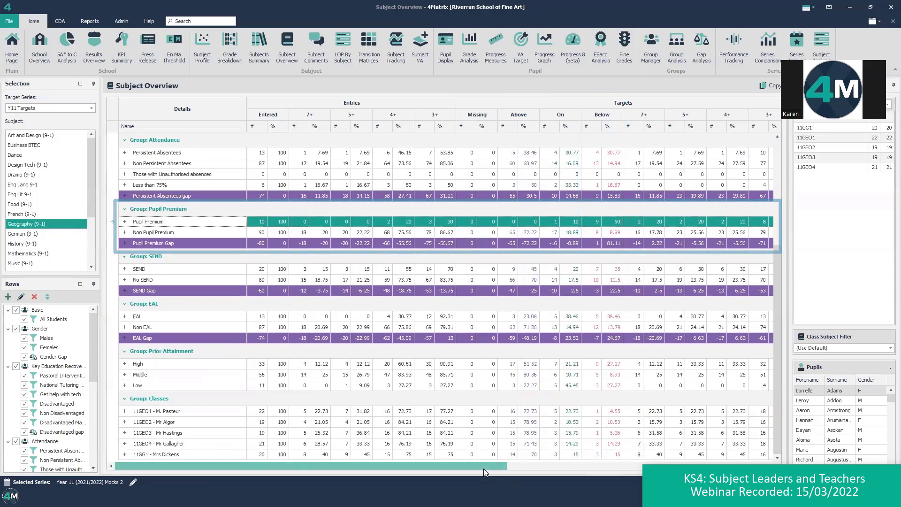
pyautogui.moveTo(483, 468); pyautogui.dragTo(702, 469)
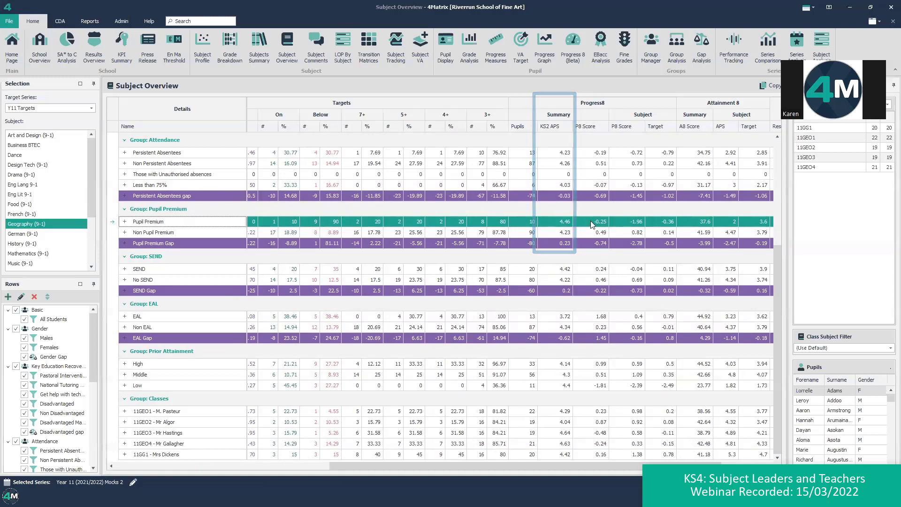
pyautogui.click(732, 233)
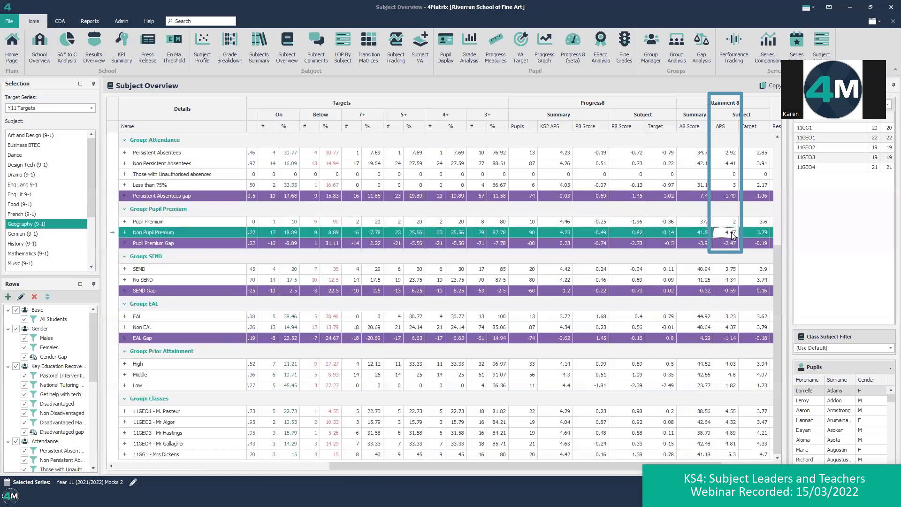
pyautogui.moveTo(615, 465); pyautogui.dragTo(659, 465)
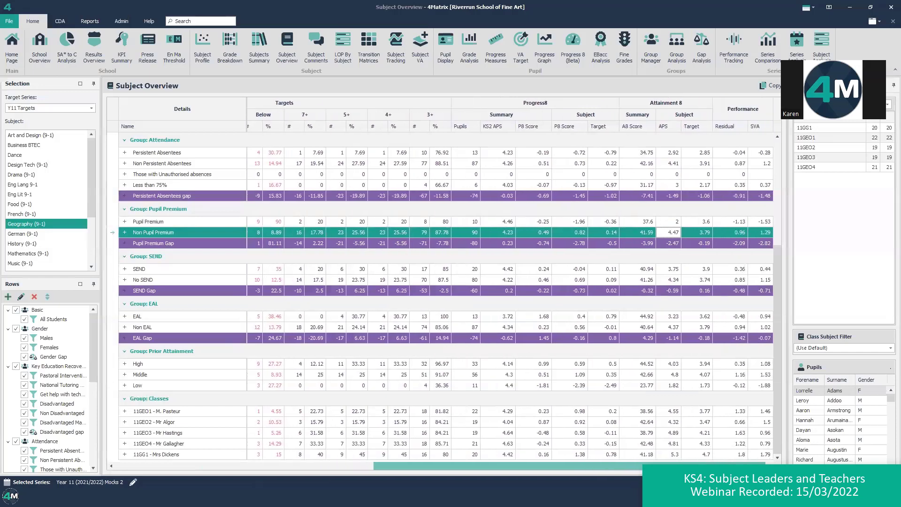
# Check what the Residual measure means and compare its value for All Students with the Pupil Premium groups.
pyautogui.moveTo(731, 127)
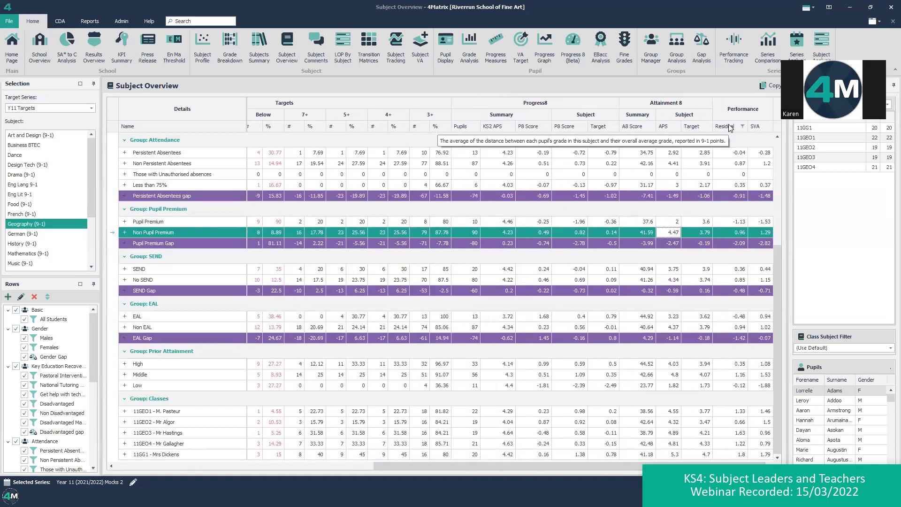
pyautogui.scroll(5, 730, 132)
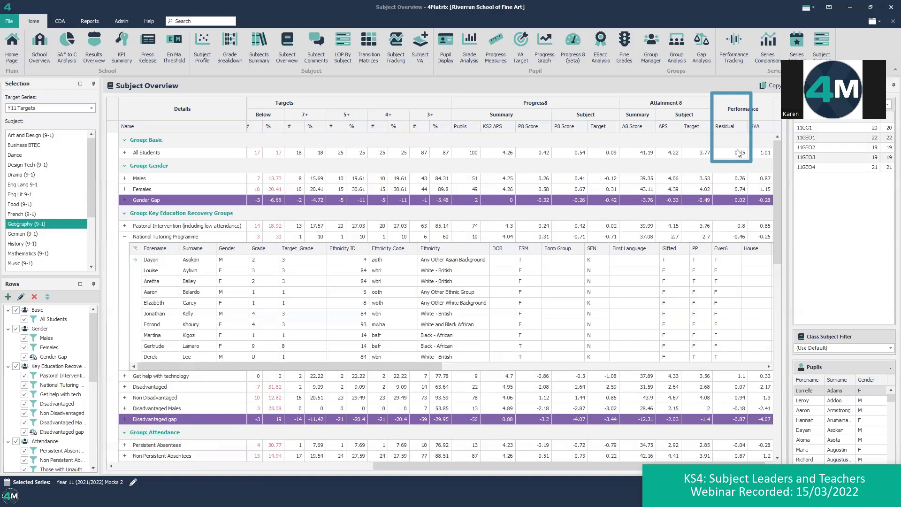
pyautogui.click(740, 154)
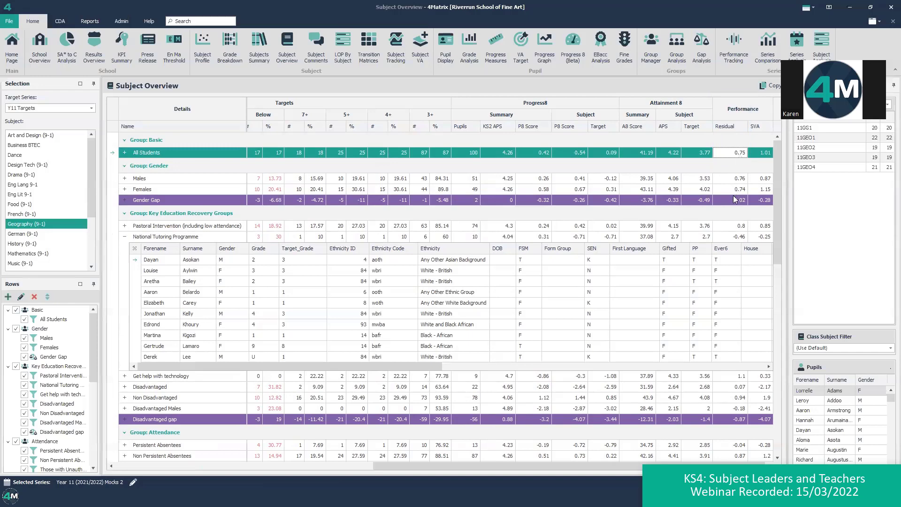
pyautogui.scroll(-1, 733, 196)
pyautogui.scroll(-6, 735, 208)
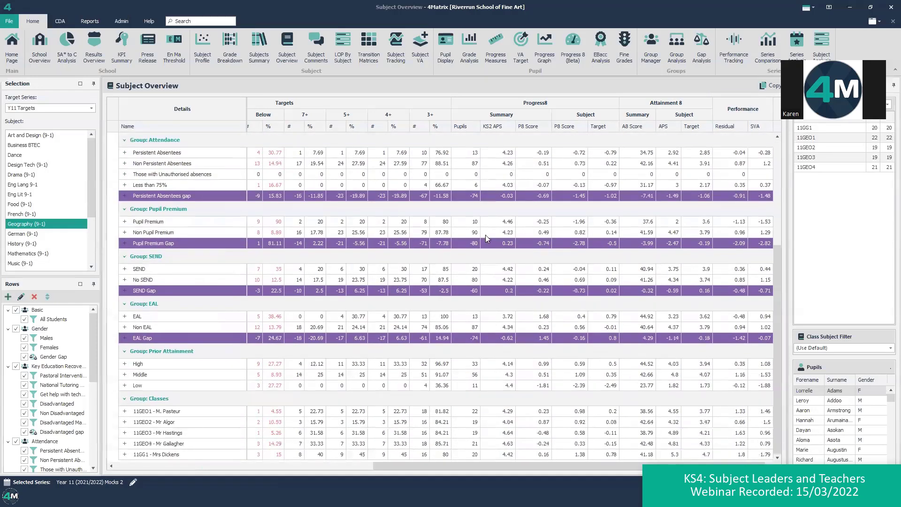
pyautogui.click(201, 224)
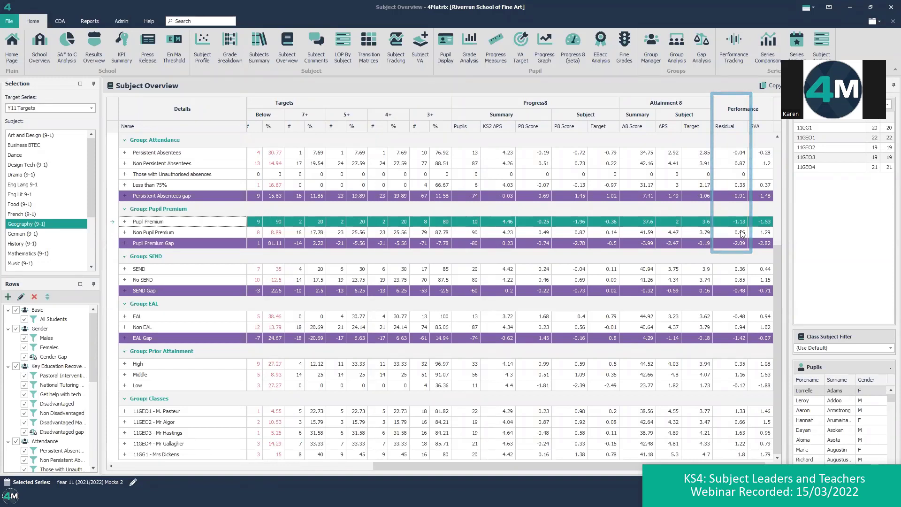
# Sort the overview by SVA in ascending order and compare the SVA of All Students with that of Pupil Premium.
pyautogui.click(756, 126)
pyautogui.moveTo(778, 304); pyautogui.dragTo(774, 169)
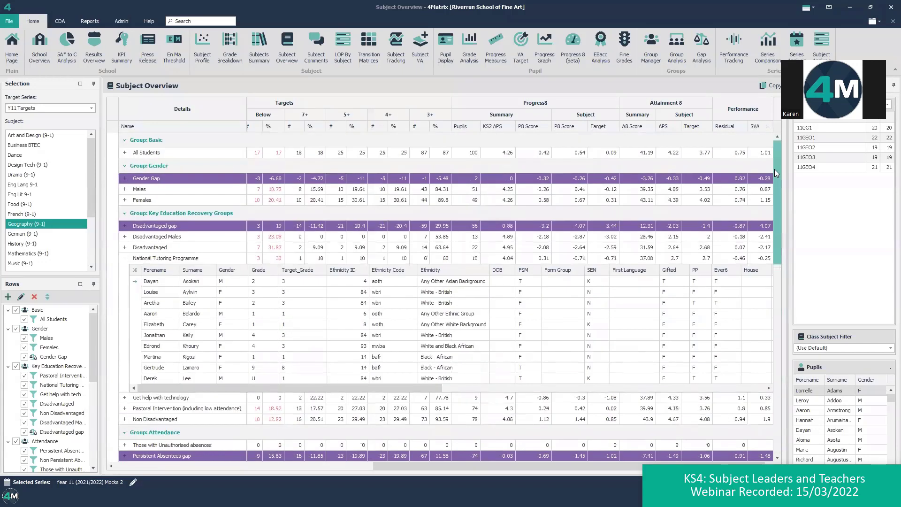
pyautogui.click(171, 154)
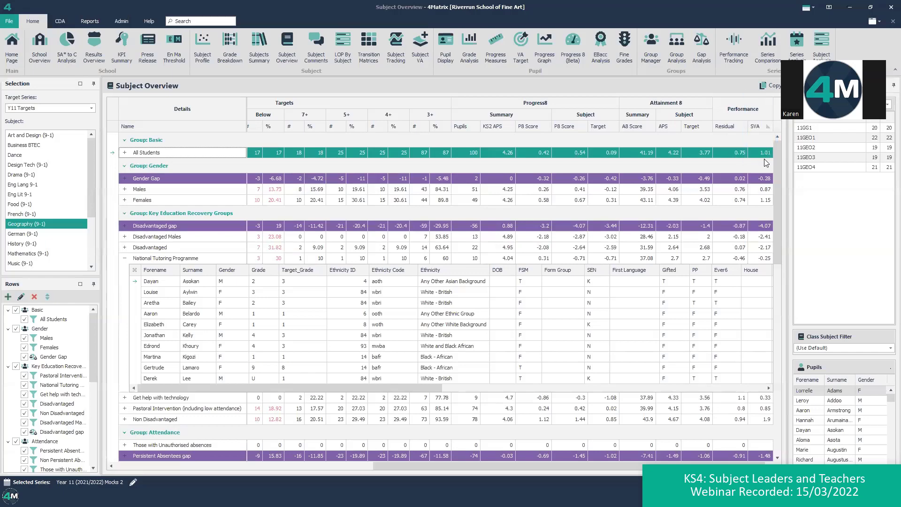
pyautogui.moveTo(779, 218); pyautogui.dragTo(774, 316)
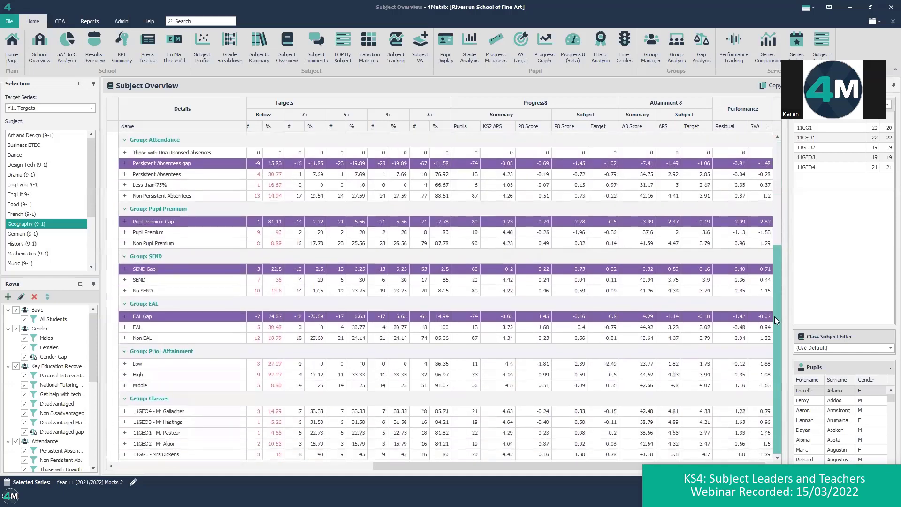
pyautogui.click(768, 233)
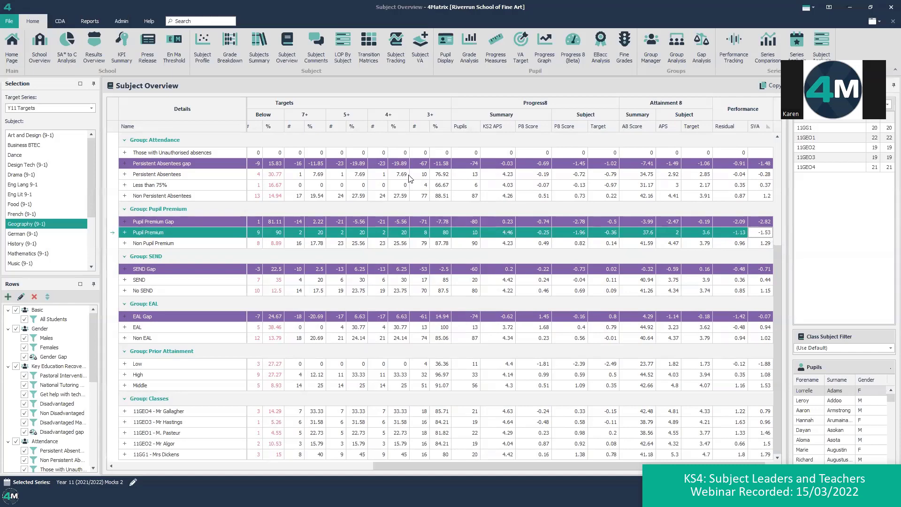
# Open the Subject Value Added report and display the chart for Geography (9-1).
pyautogui.scroll(1, 430, 258)
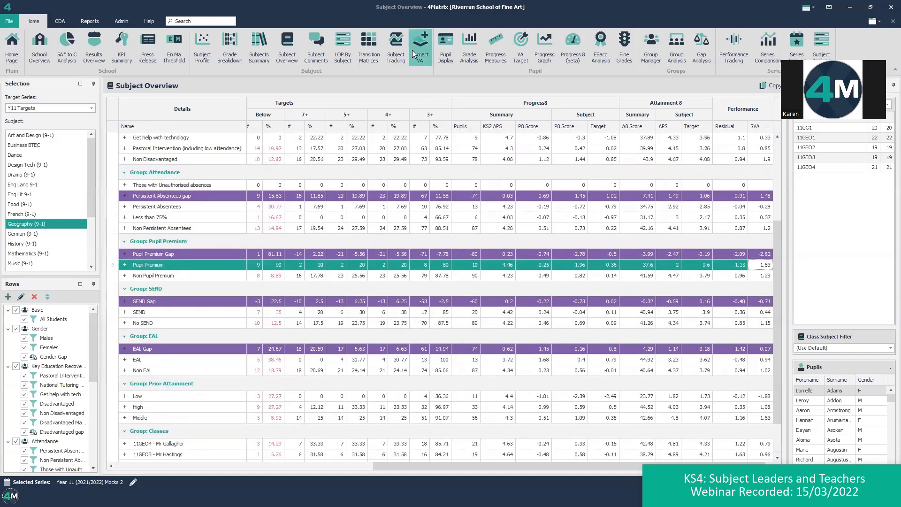
pyautogui.click(421, 45)
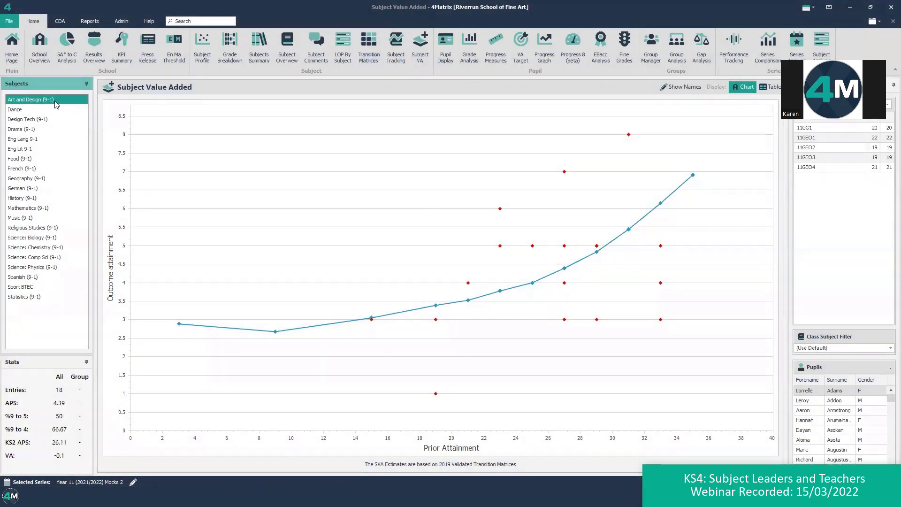
pyautogui.click(31, 182)
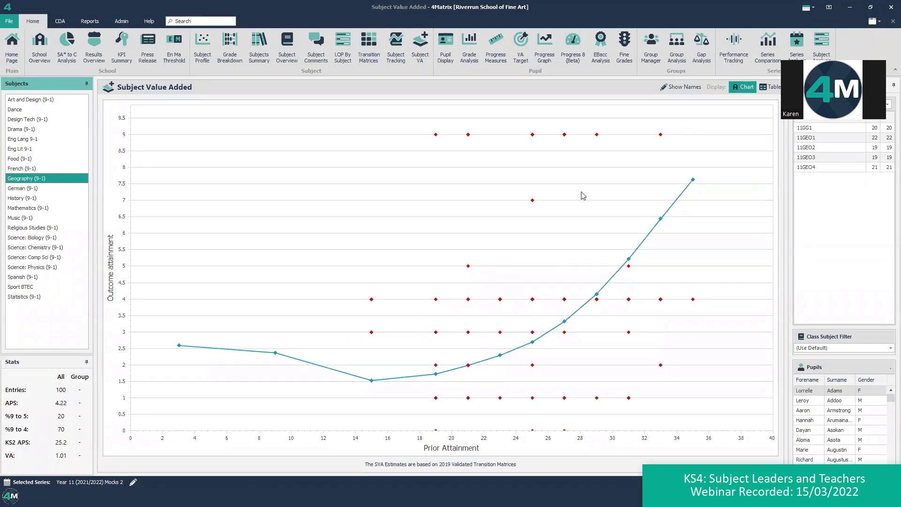
# Switch the pupil filter from Class to Advanced for the Geography value added chart.
pyautogui.click(889, 242)
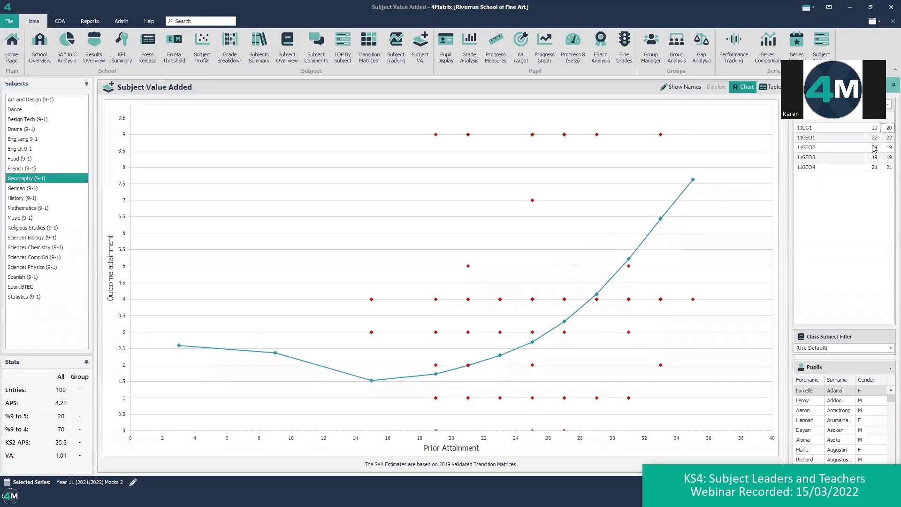
pyautogui.click(887, 104)
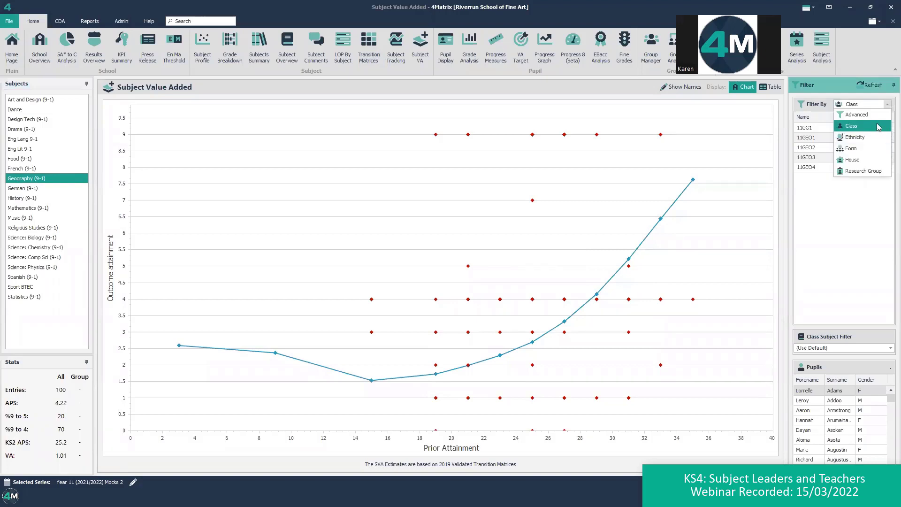
pyautogui.click(870, 115)
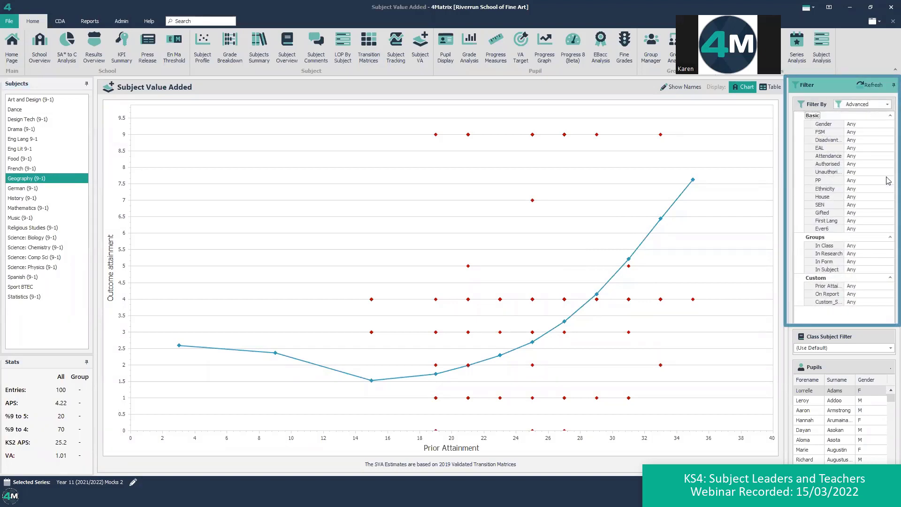
# Filter the Geography value added chart to pupils with PP set to T and show the pupil names.
pyautogui.click(888, 181)
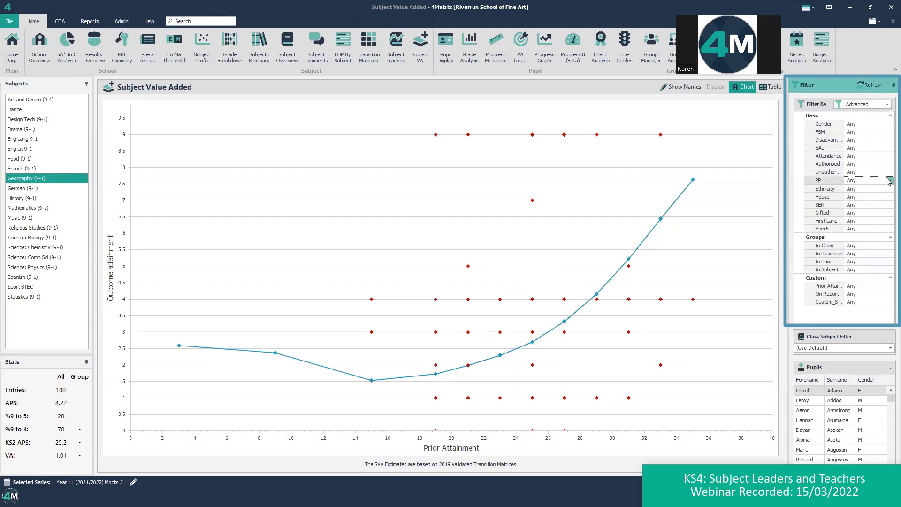
pyautogui.click(888, 181)
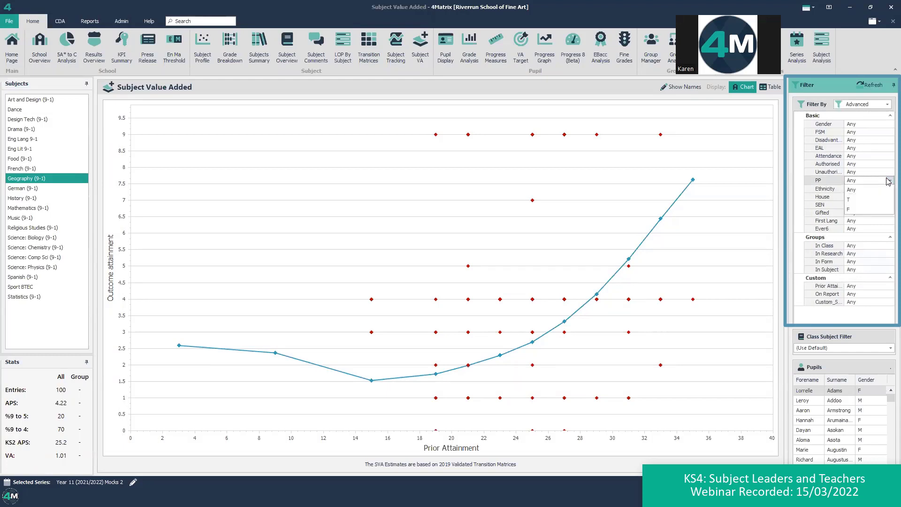
pyautogui.click(853, 203)
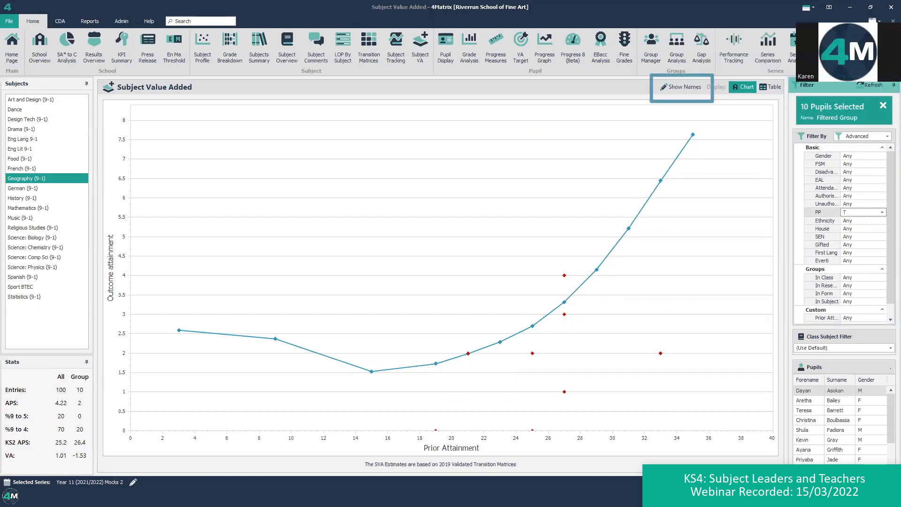
pyautogui.click(684, 87)
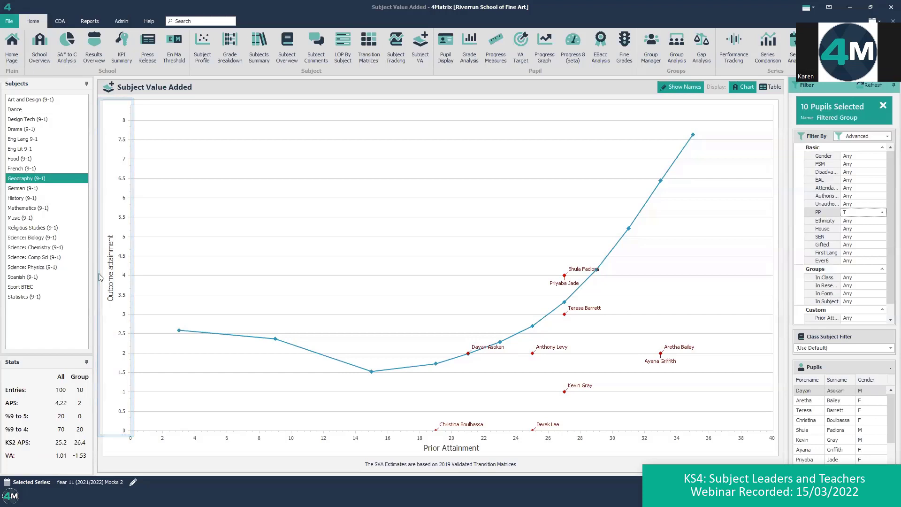
# Examine the National Average line at several prior attainment points and compare the named Pupil Premium pupils with it.
pyautogui.moveTo(219, 324)
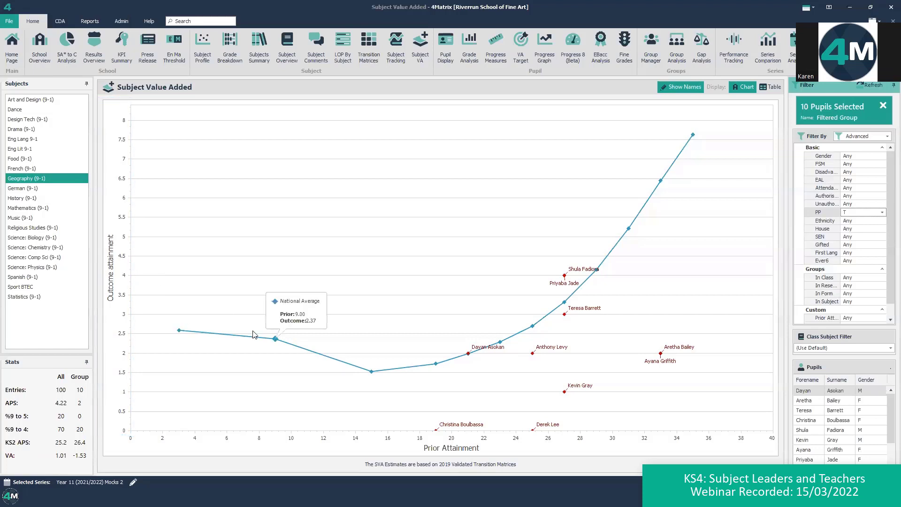
pyautogui.moveTo(335, 366)
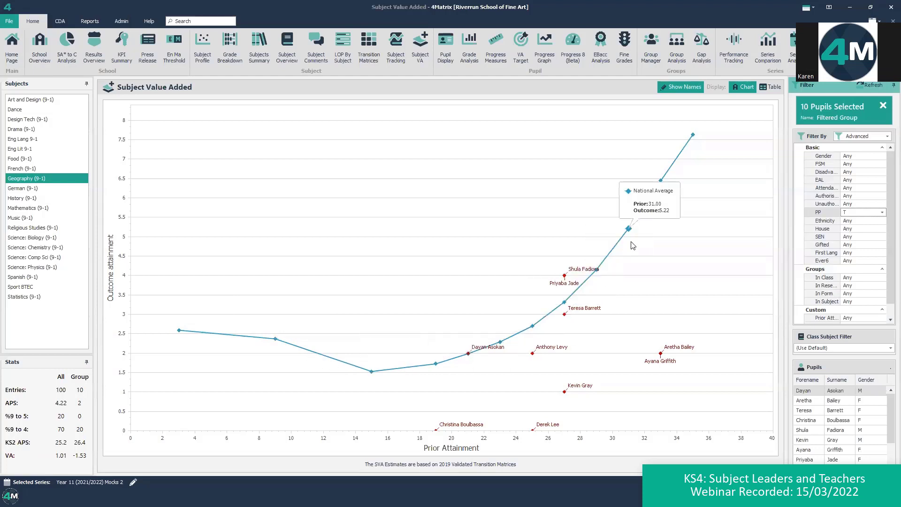
pyautogui.moveTo(659, 213)
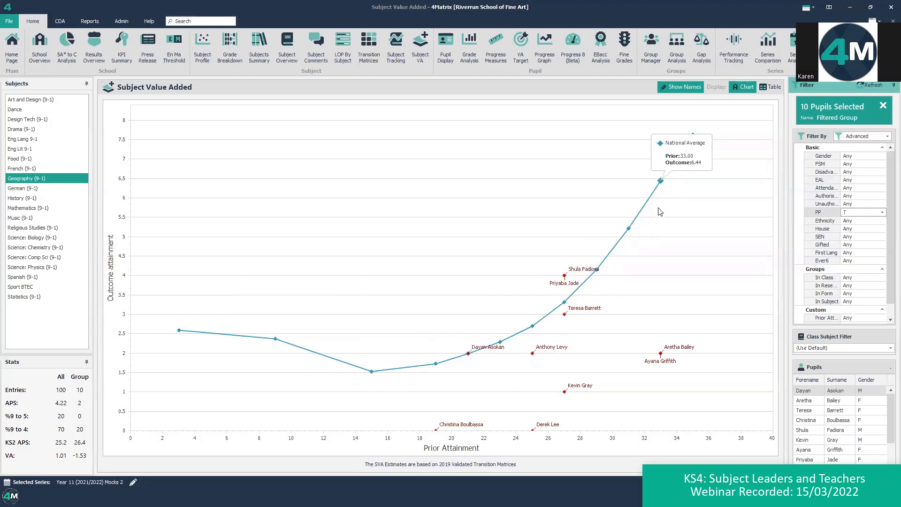
pyautogui.moveTo(501, 362)
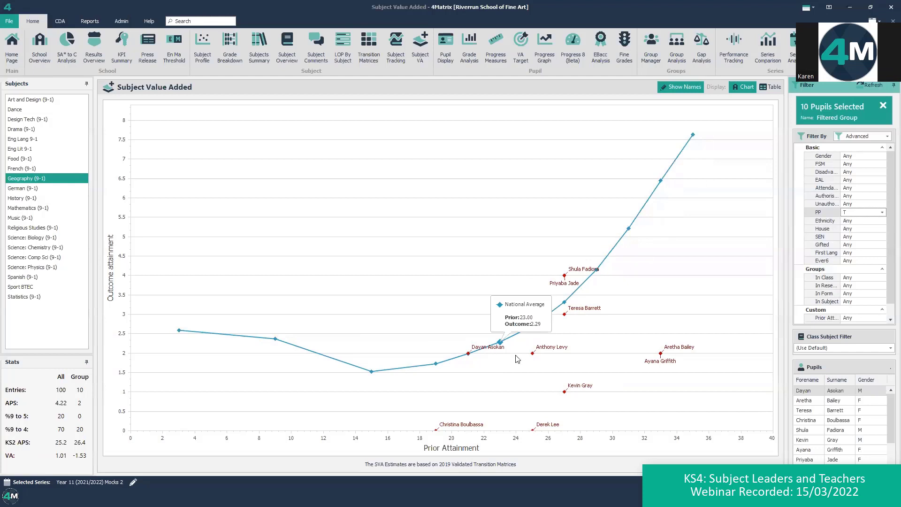
pyautogui.moveTo(563, 381)
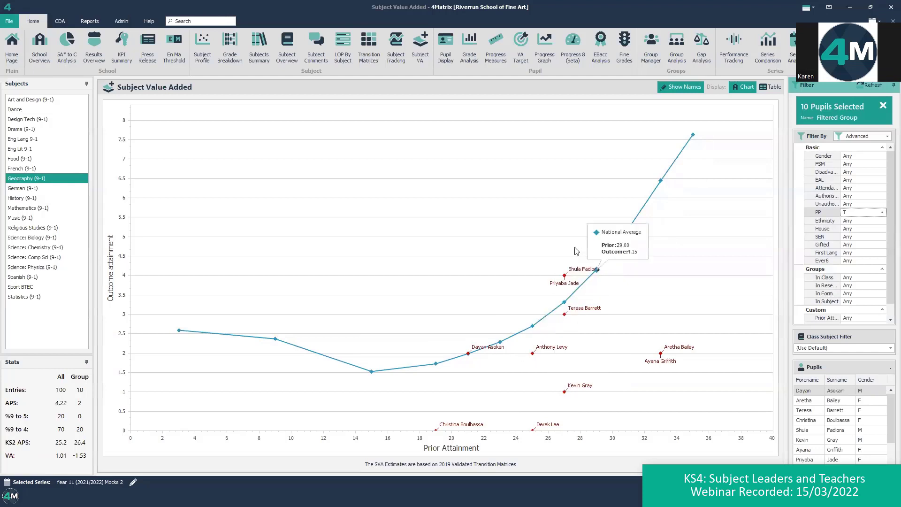
pyautogui.click(675, 89)
pyautogui.moveTo(565, 264)
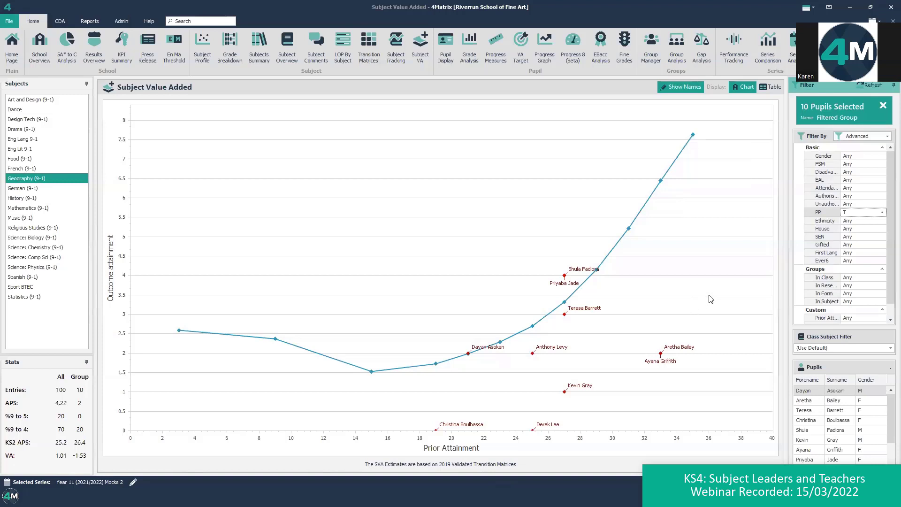
# Display the Pupil Premium value added data as a table and sort it by VA in ascending order.
pyautogui.click(768, 88)
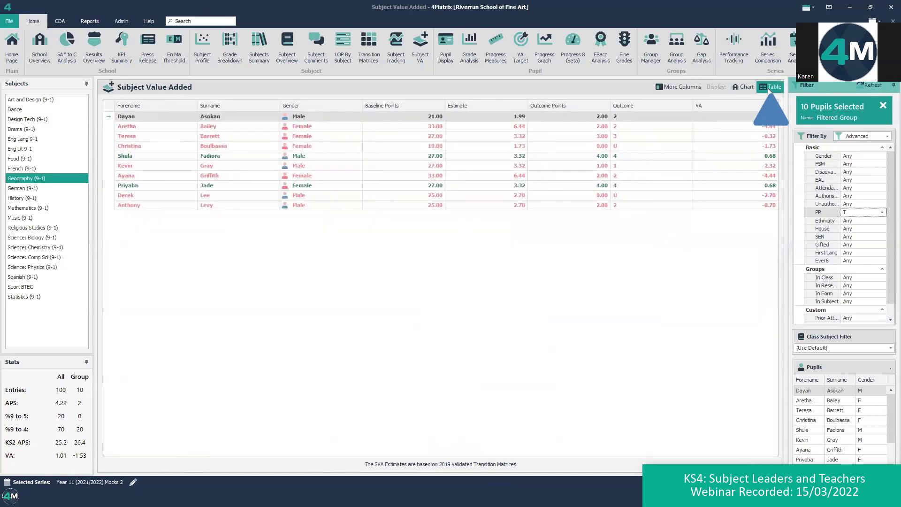
pyautogui.click(741, 106)
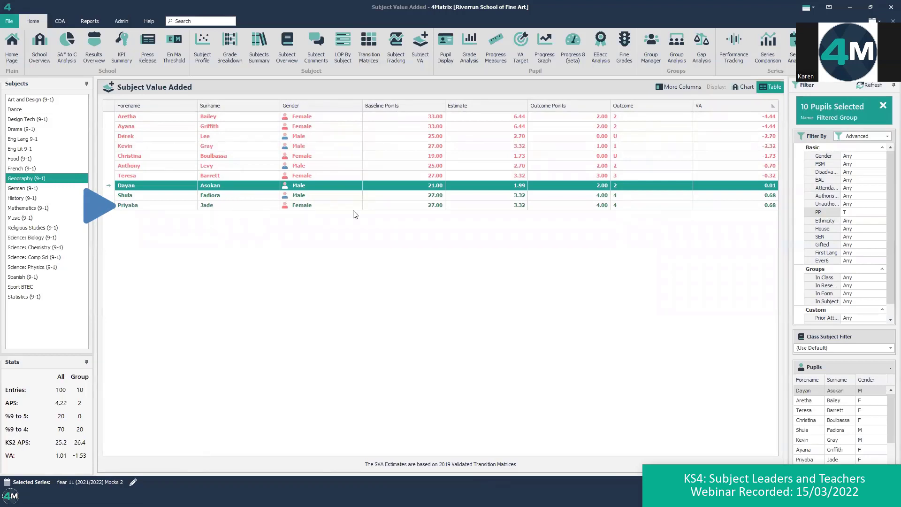
pyautogui.click(425, 208)
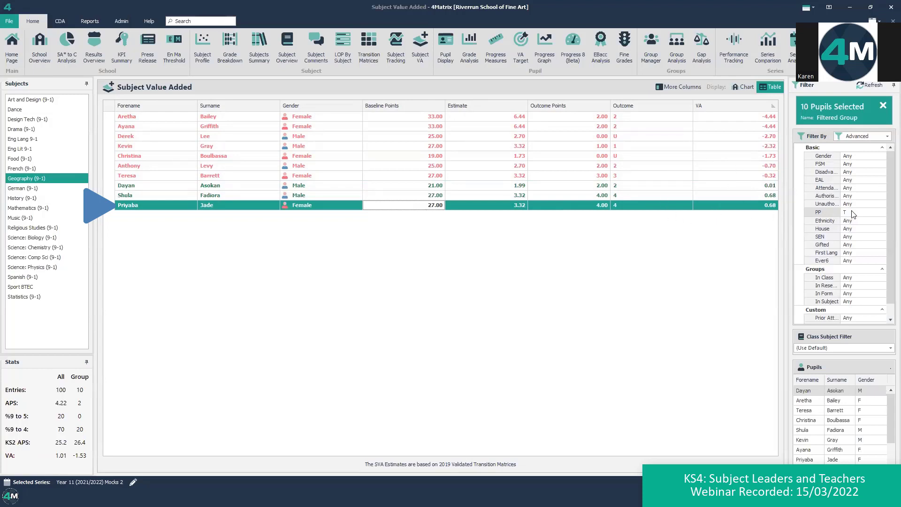
# Reset the PP filter to Any and add the PP and Attendance columns between Gender and Baseline Points.
pyautogui.click(886, 216)
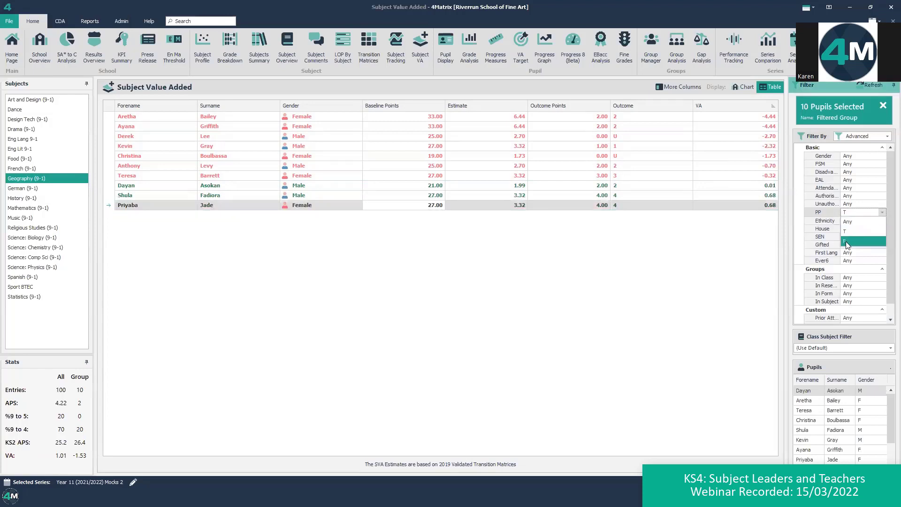
pyautogui.click(848, 222)
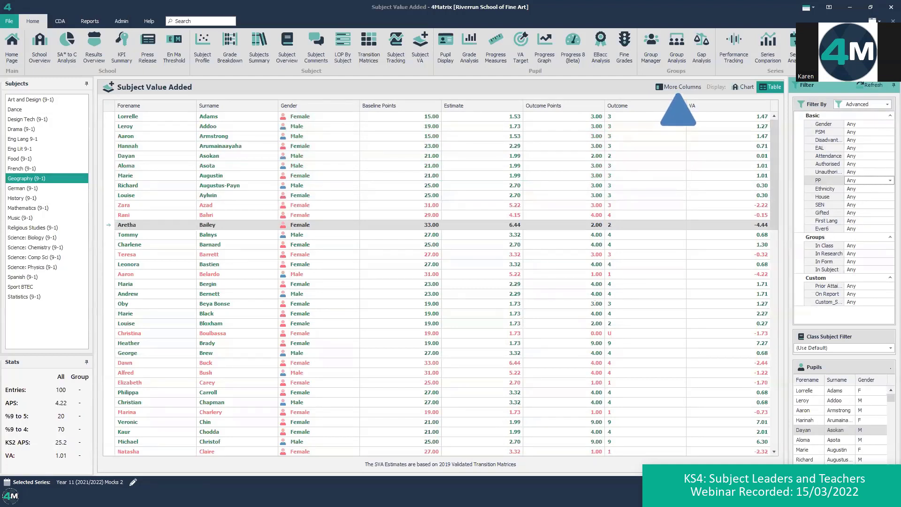
pyautogui.click(677, 90)
pyautogui.moveTo(778, 362); pyautogui.dragTo(766, 450)
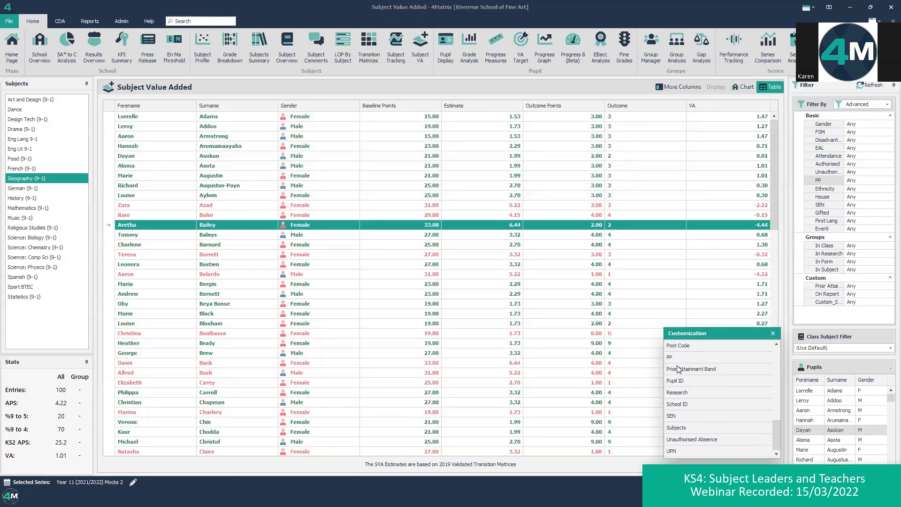
pyautogui.moveTo(678, 357); pyautogui.dragTo(362, 107)
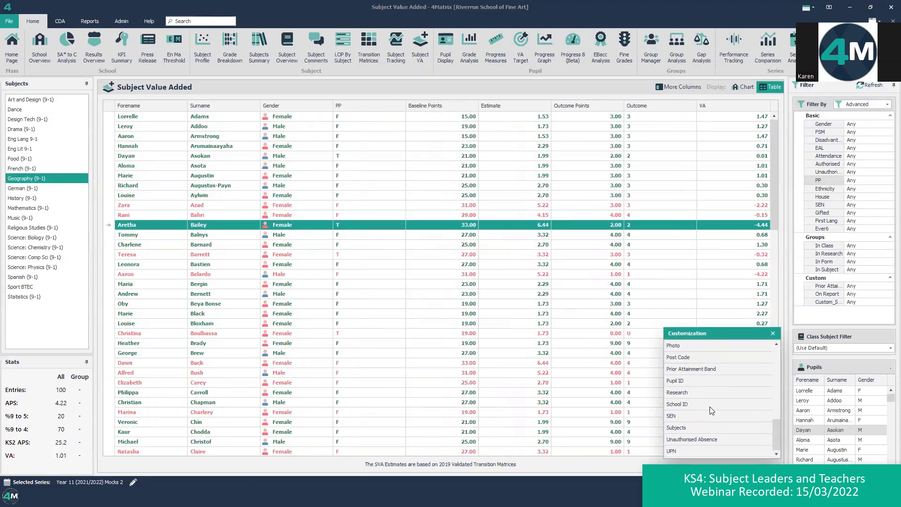
pyautogui.moveTo(777, 435); pyautogui.dragTo(777, 364)
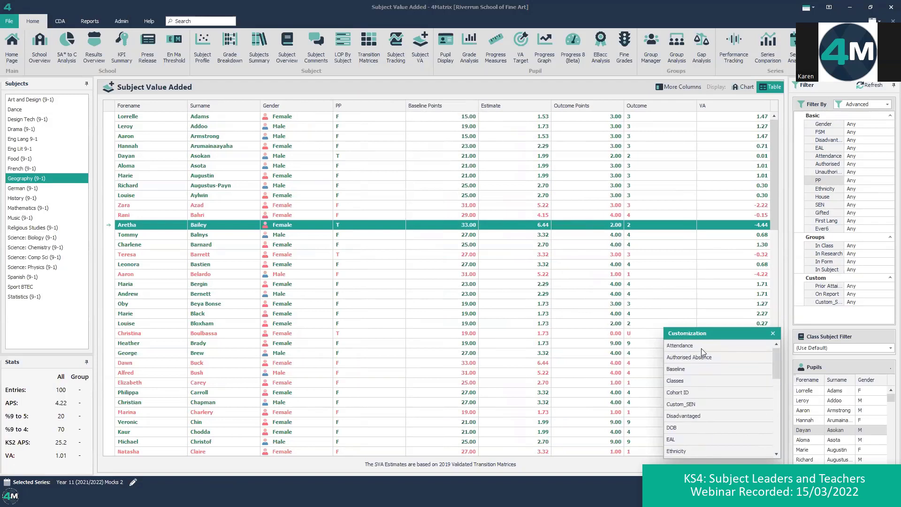
pyautogui.moveTo(704, 351); pyautogui.dragTo(405, 119)
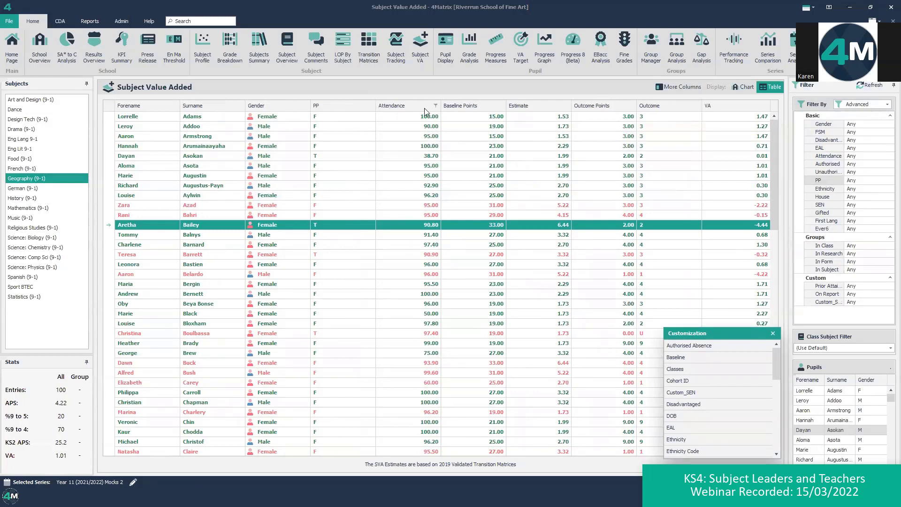
# Filter the table's Gender column to Female.
pyautogui.moveTo(432, 110)
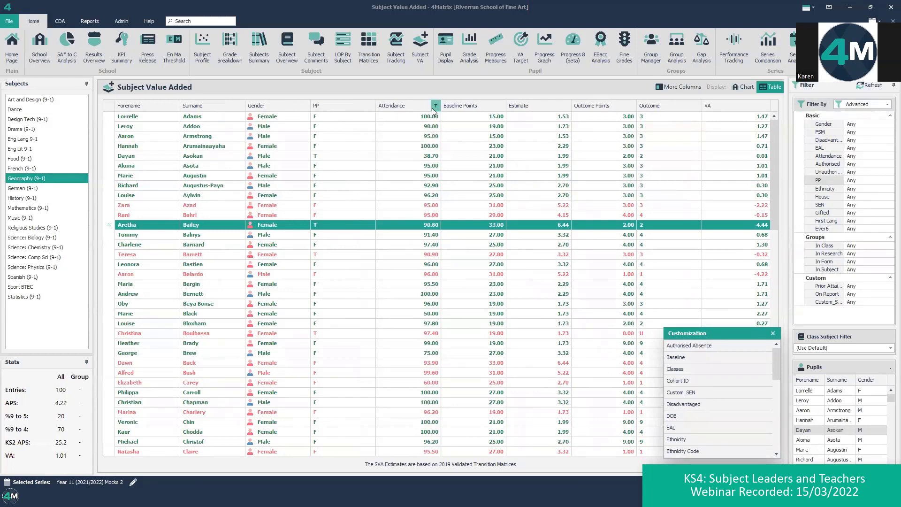
pyautogui.click(305, 106)
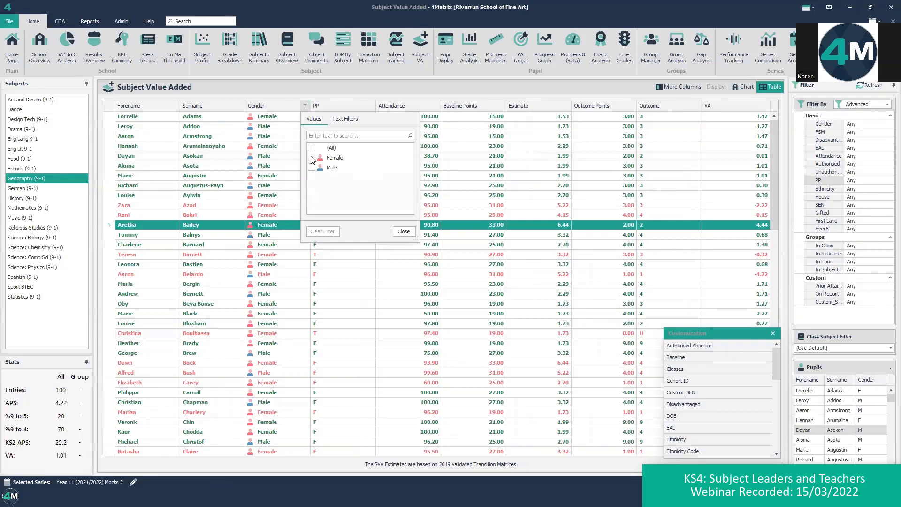
pyautogui.click(312, 158)
pyautogui.click(398, 232)
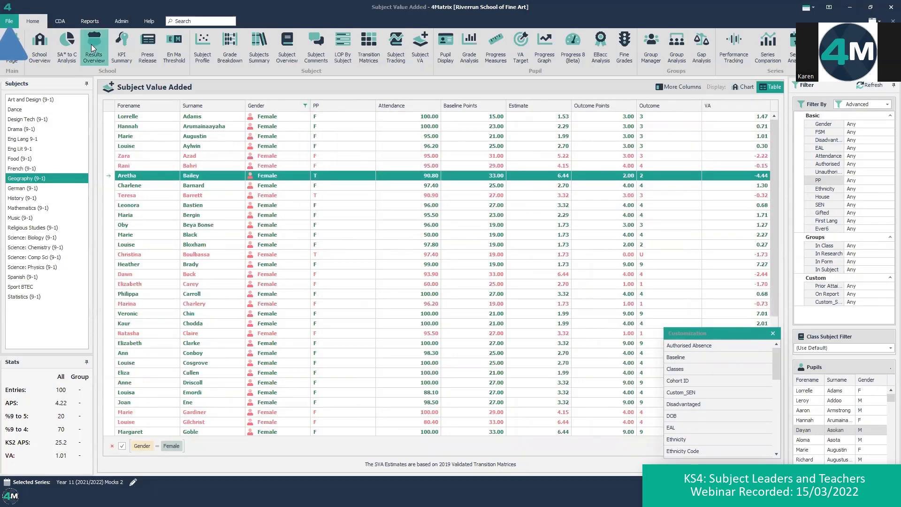
# Export the female pupils' value added table to Excel and check the exported workbook's Data sheet before closing it.
pyautogui.click(9, 22)
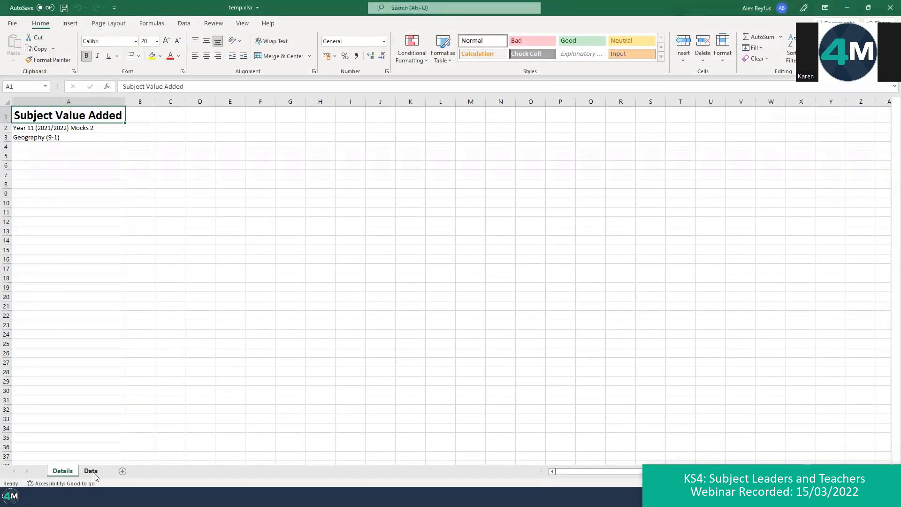
pyautogui.click(94, 473)
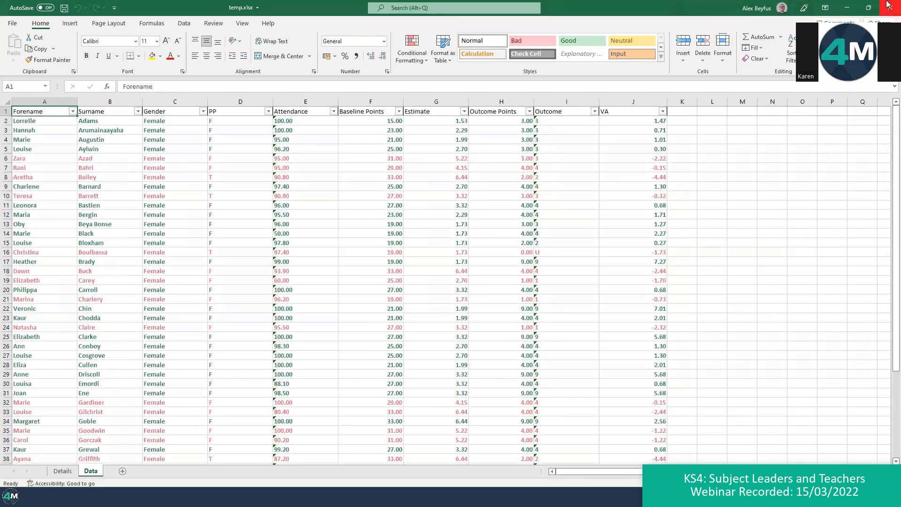
pyautogui.click(889, 5)
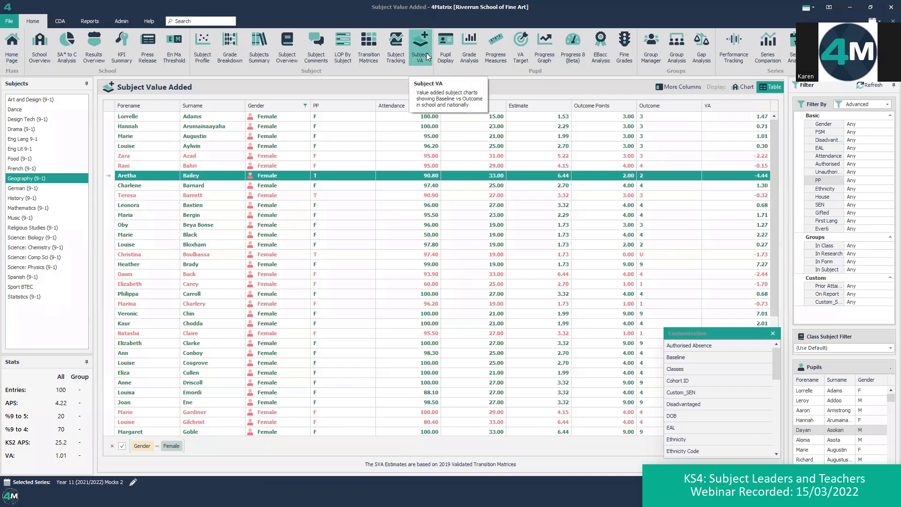
# Open the Subject Profile for Geography (9-1) and close the leftover column Customization window.
pyautogui.click(206, 43)
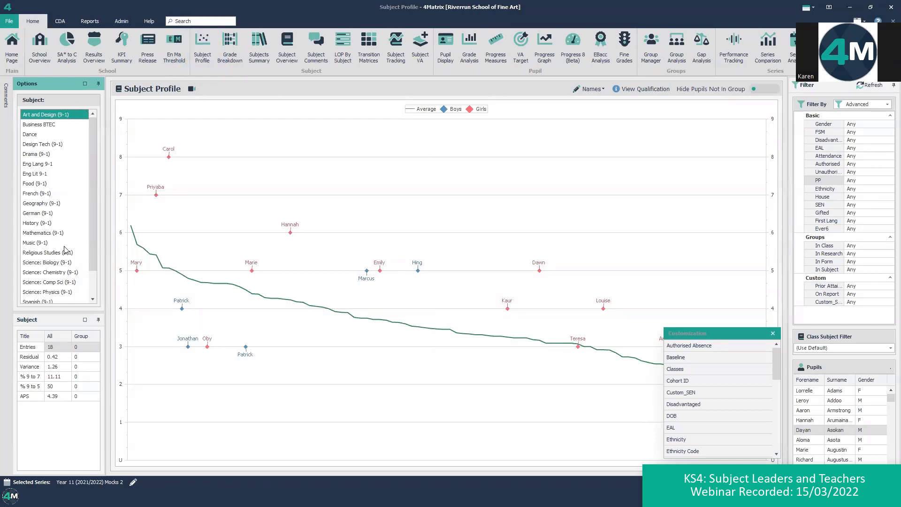
pyautogui.click(37, 204)
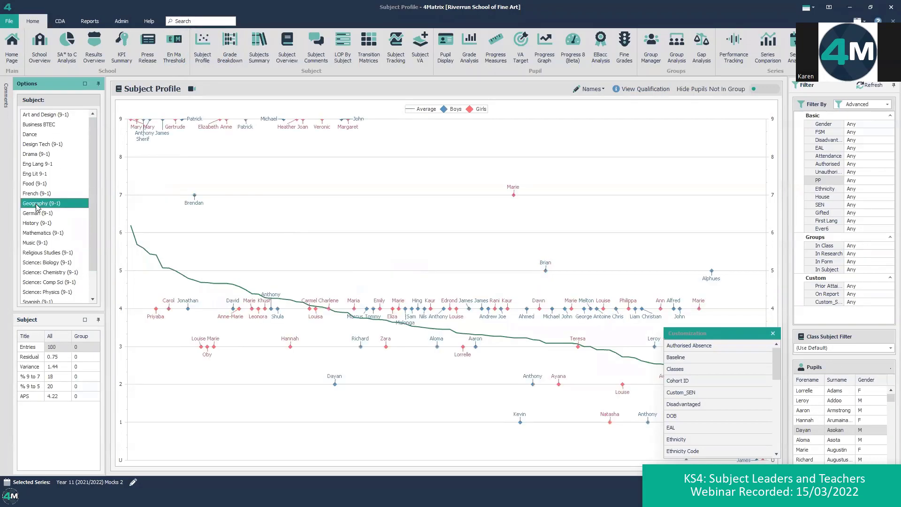
pyautogui.click(769, 335)
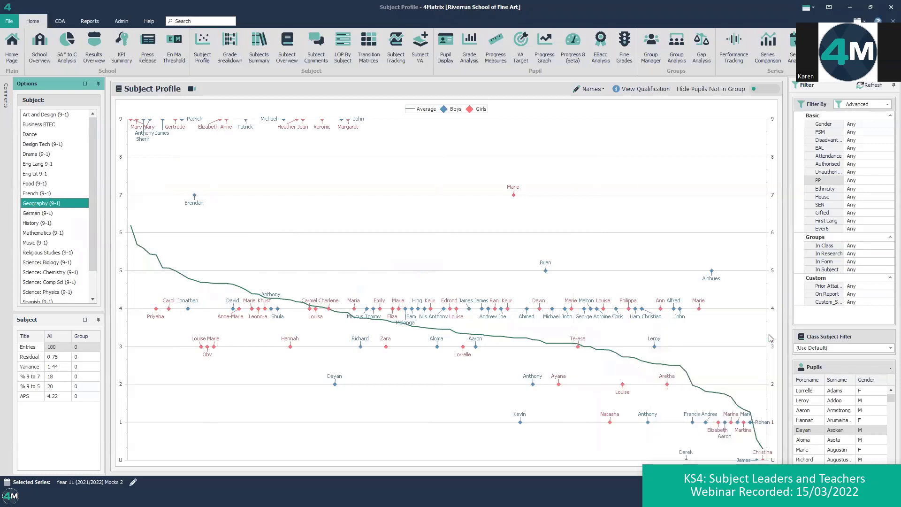
# Filter the Geography profile to pupils with PP set to T and hide the pupils not in the group.
pyautogui.moveTo(153, 312)
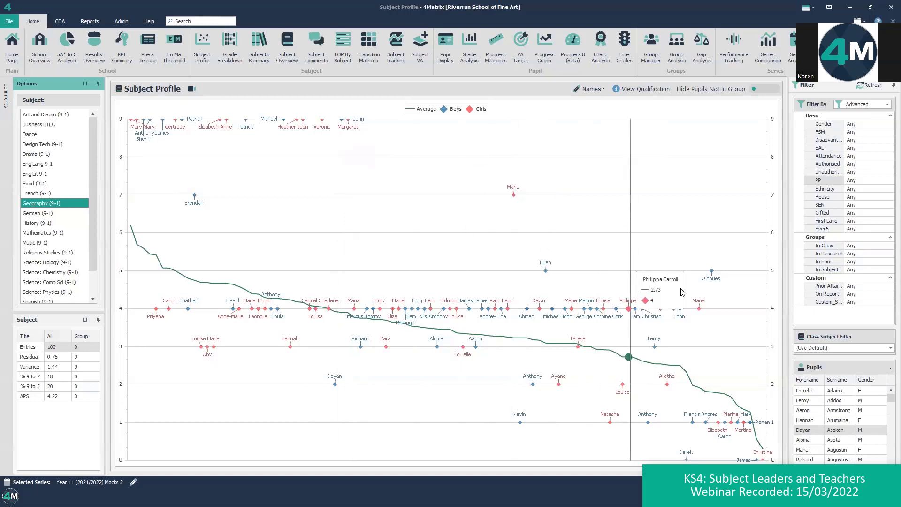
pyautogui.click(864, 180)
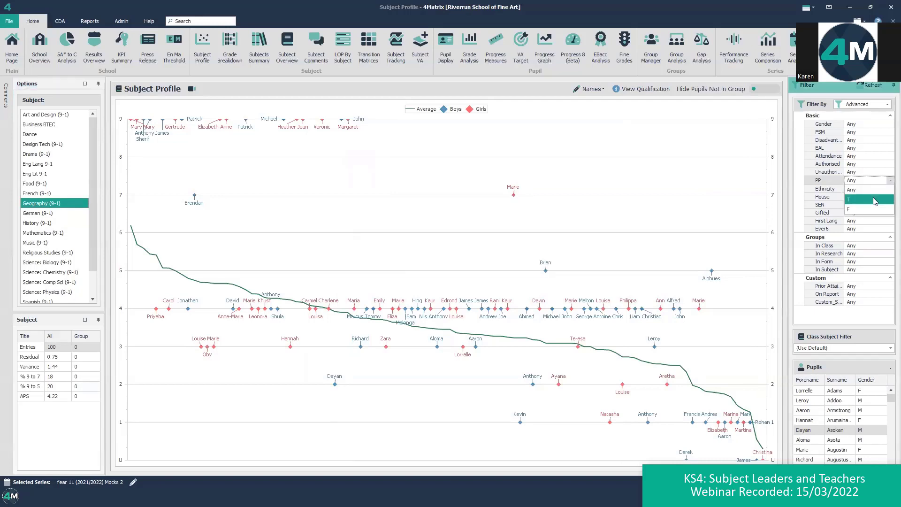
pyautogui.click(873, 199)
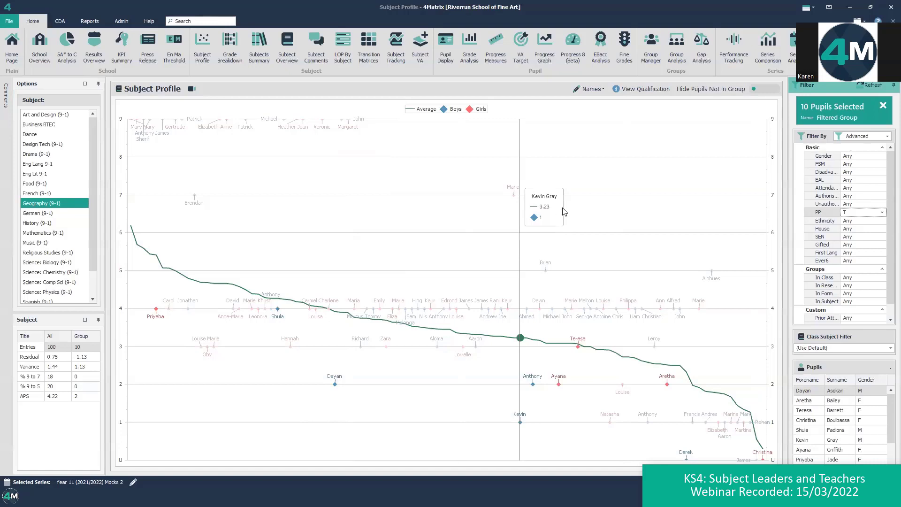
pyautogui.click(774, 89)
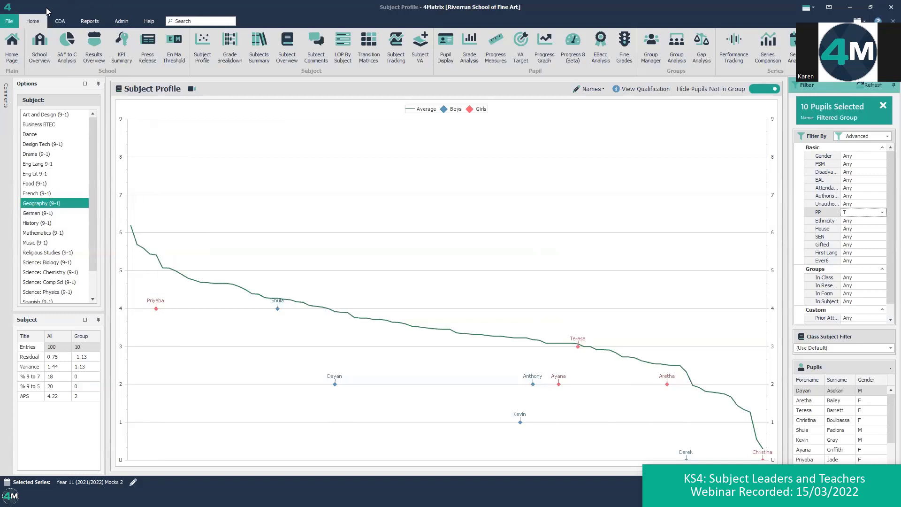
# Generate the printable Subject Report for the focused subject and maximize the Report Viewer.
pyautogui.click(11, 21)
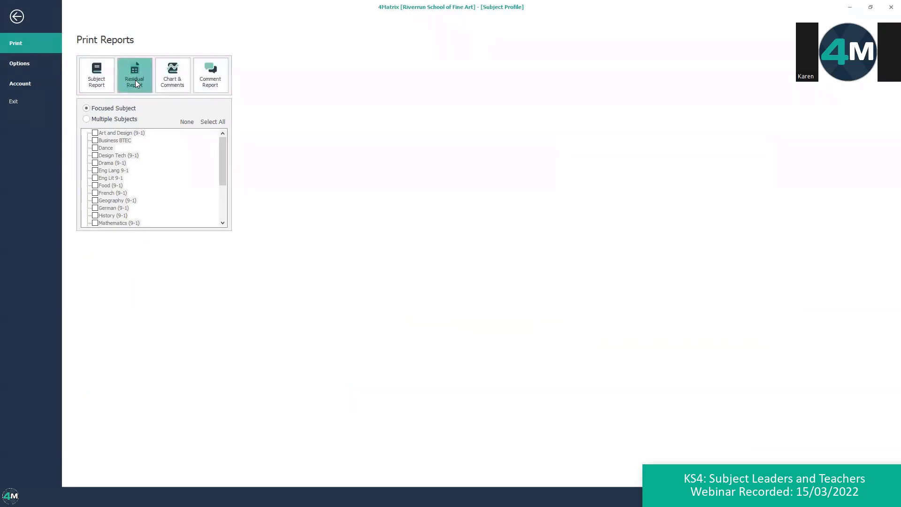
pyautogui.click(99, 80)
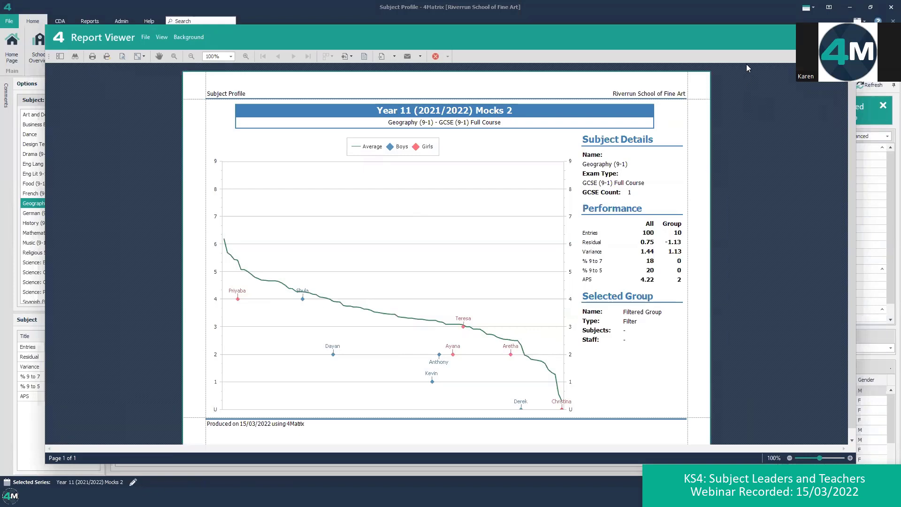
pyautogui.doubleClick(731, 32)
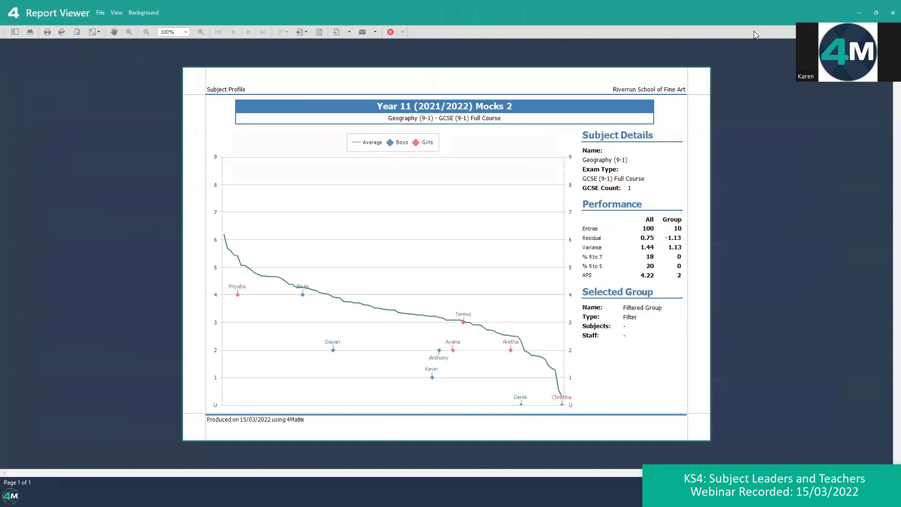
# Close the subject report and open the Series Comparison for Geography (9-1) with the PP filter reset to Any.
pyautogui.click(889, 13)
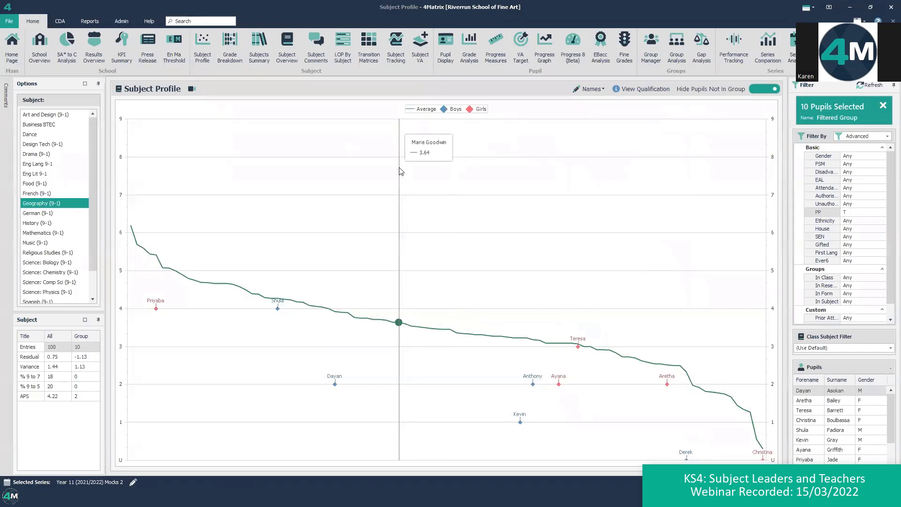
pyautogui.click(768, 46)
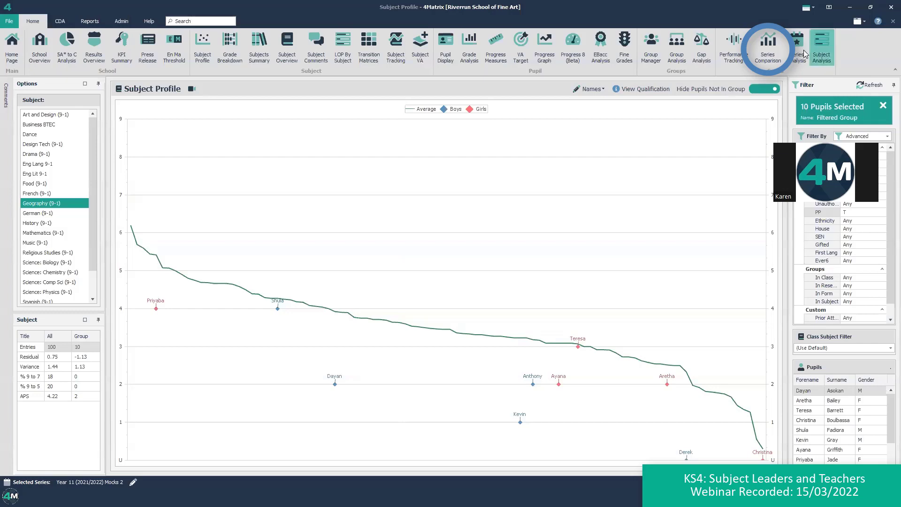
pyautogui.click(765, 48)
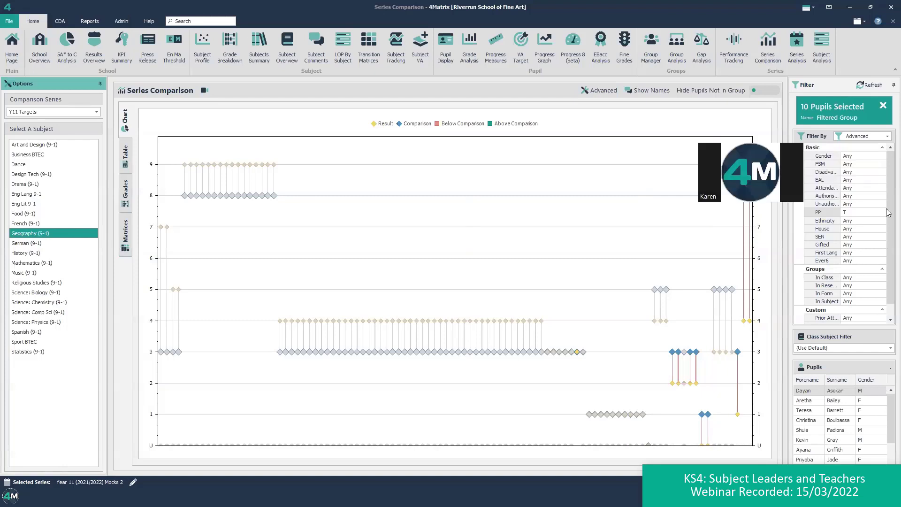
pyautogui.click(864, 212)
pyautogui.click(868, 222)
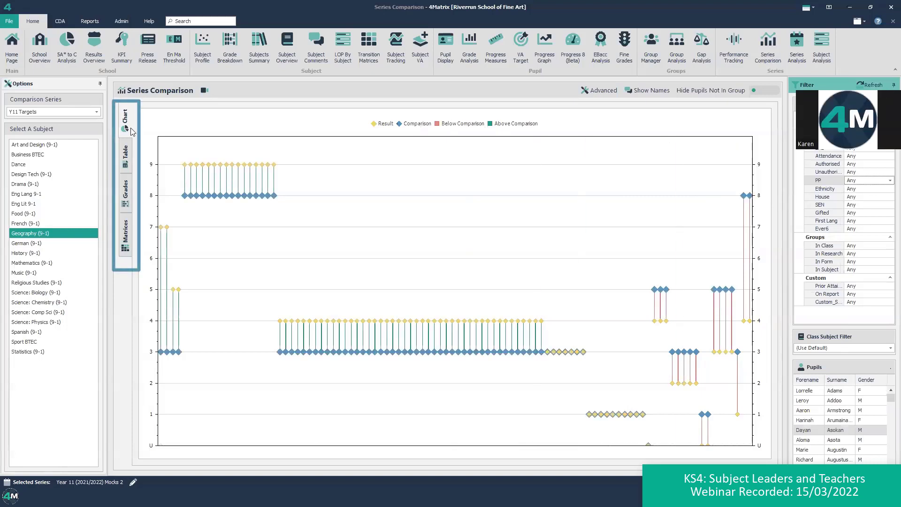
# Look at the grades and matrices views of the comparison with Y11 Targets and switch to the pupil table.
pyautogui.click(125, 206)
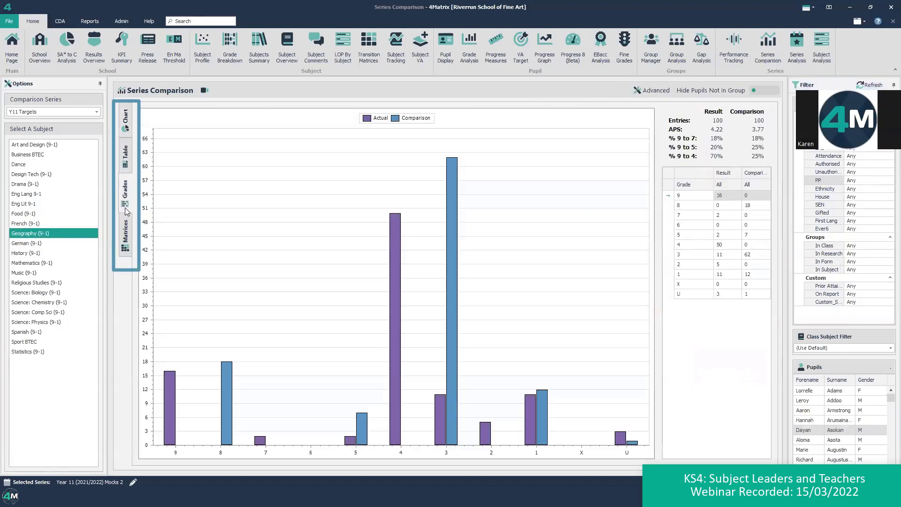
pyautogui.click(125, 234)
pyautogui.click(129, 162)
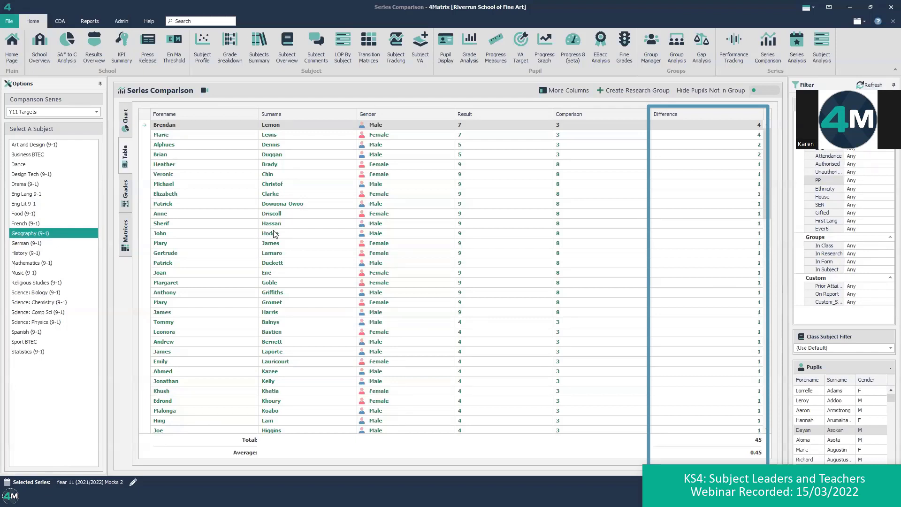
# Sort the comparison table by Difference from highest to lowest and examine the pupils at the end of the list.
pyautogui.click(709, 114)
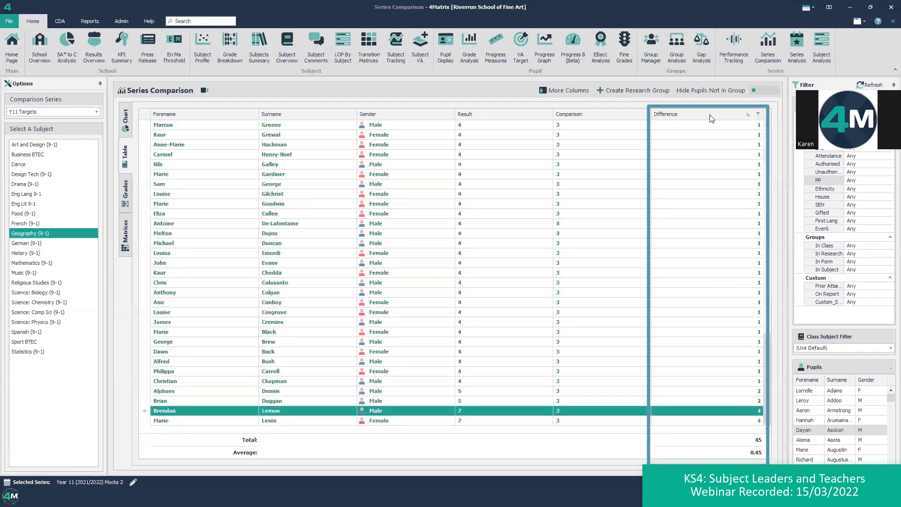
pyautogui.click(711, 118)
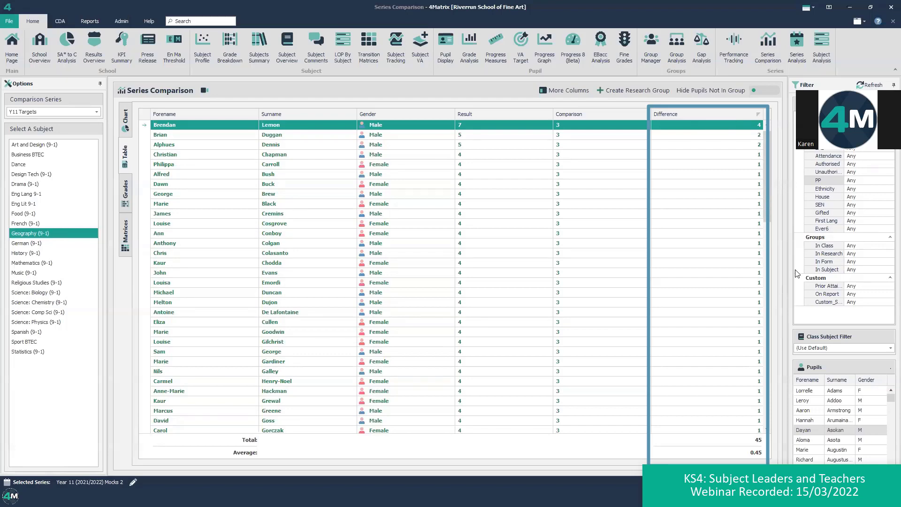
pyautogui.moveTo(779, 201); pyautogui.dragTo(785, 404)
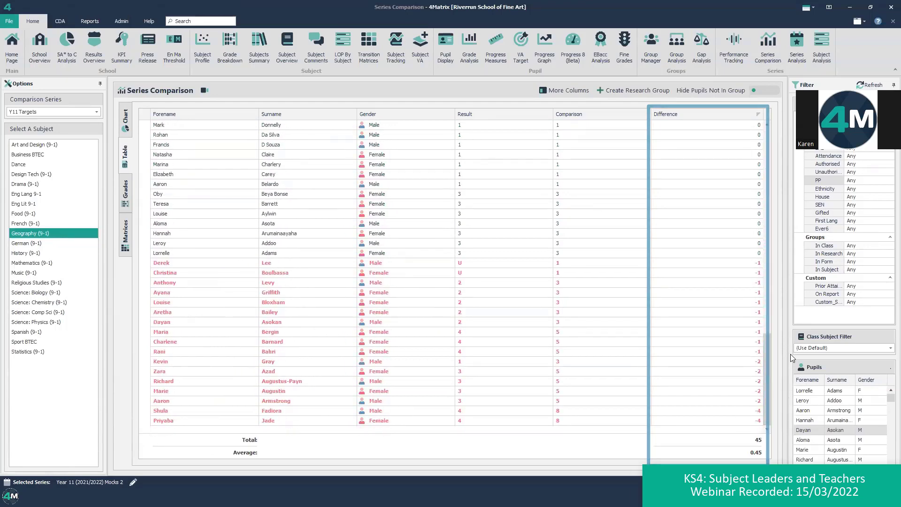
# Add the PP and Attendance columns before Gender in the comparison table and select the last pupil's row.
pyautogui.click(585, 92)
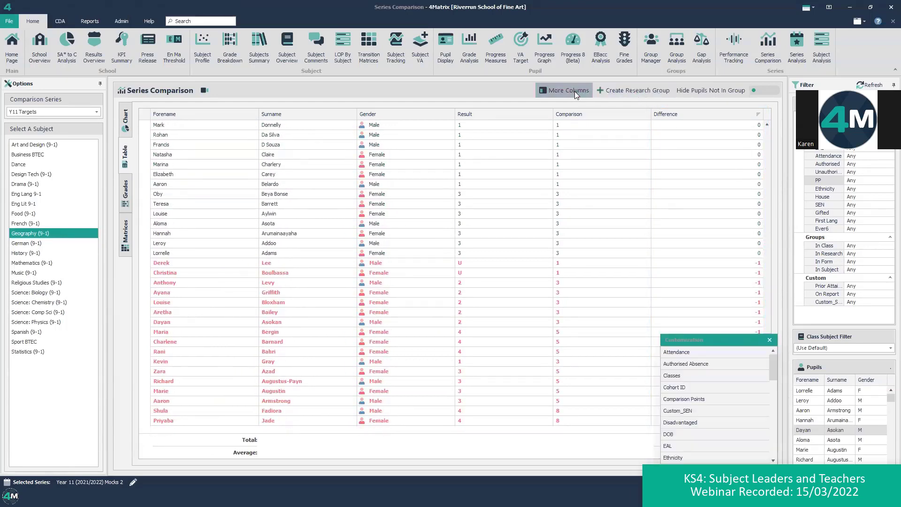
pyautogui.moveTo(771, 370); pyautogui.dragTo(777, 432)
pyautogui.moveTo(689, 376); pyautogui.dragTo(359, 114)
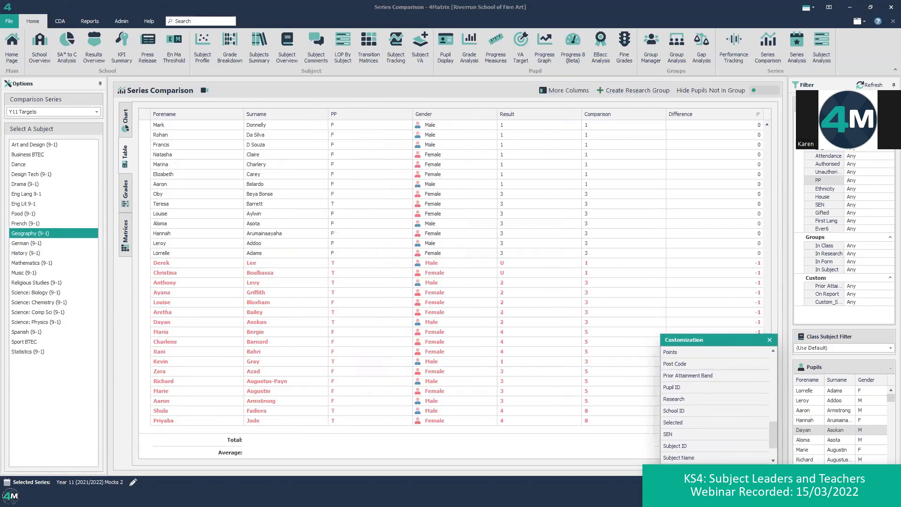
pyautogui.moveTo(776, 436); pyautogui.dragTo(770, 356)
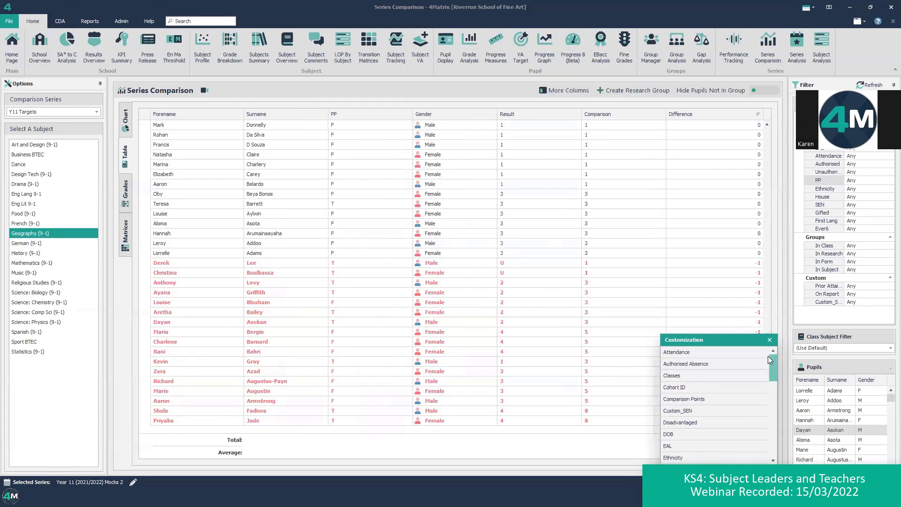
pyautogui.moveTo(680, 353); pyautogui.dragTo(416, 115)
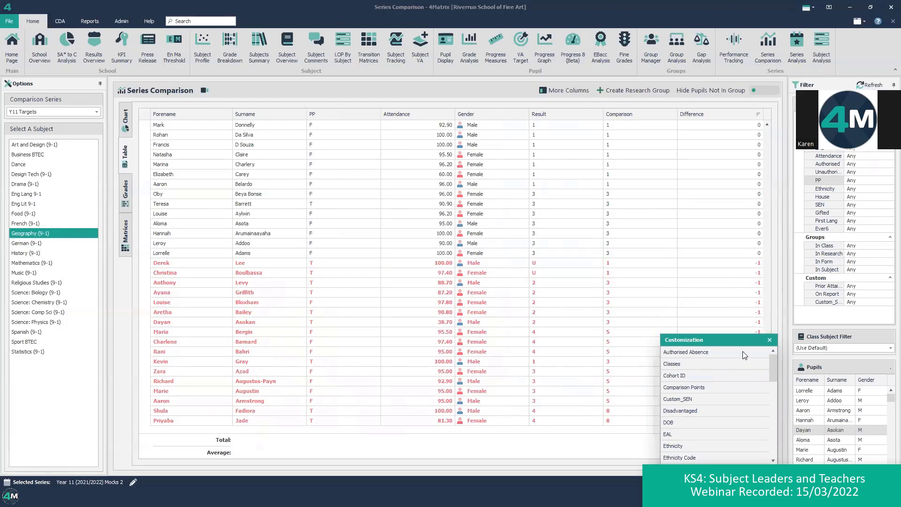
pyautogui.click(771, 340)
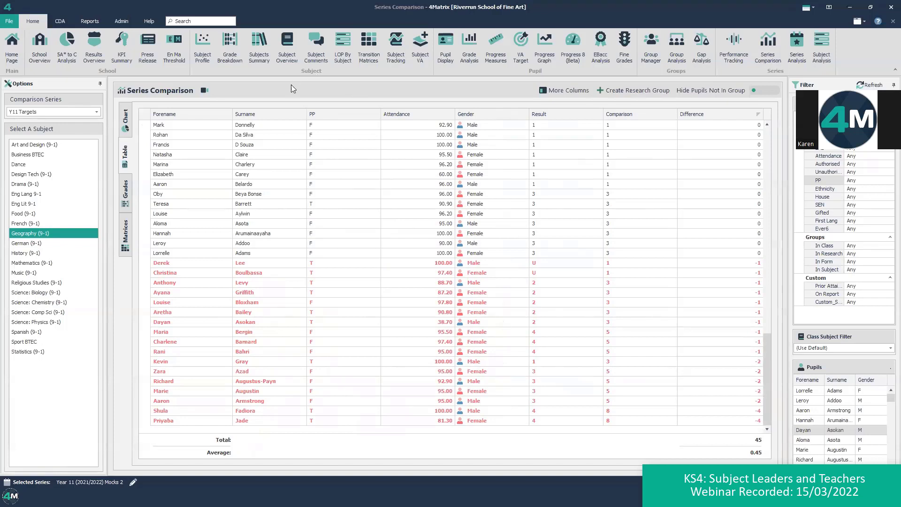
pyautogui.click(262, 424)
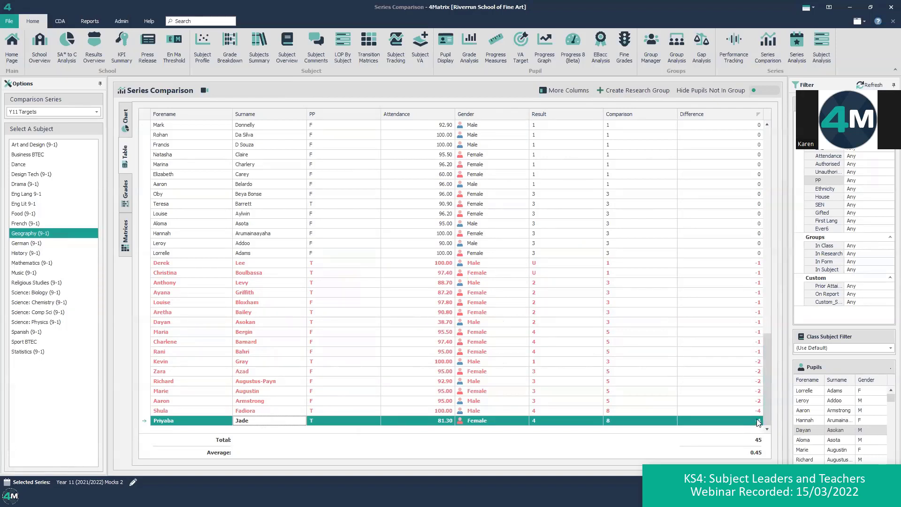
# Open the comparison matrix and list the pupils with comparison grade 3 and result grade 7.
pyautogui.click(120, 223)
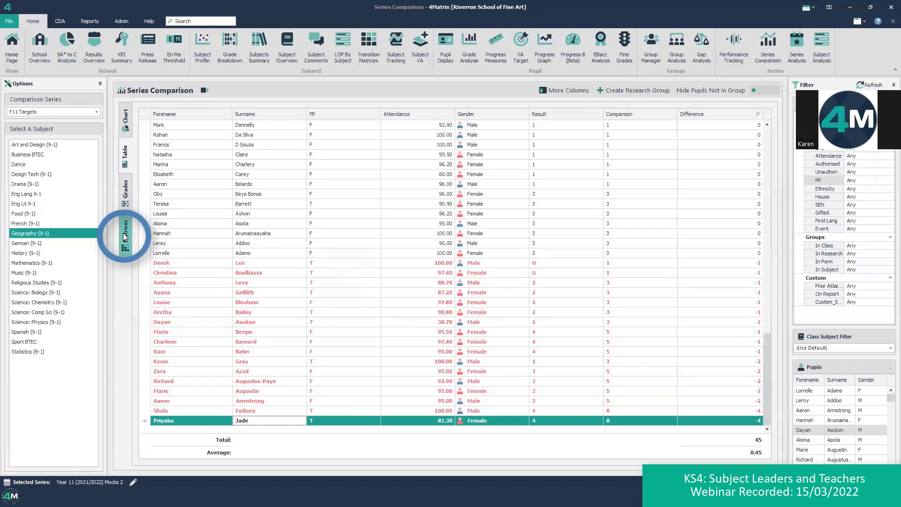
pyautogui.click(123, 233)
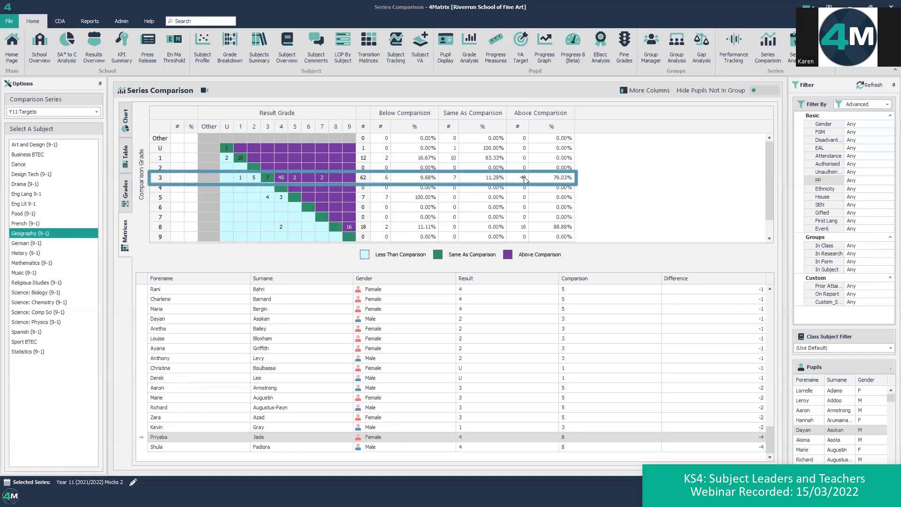
pyautogui.click(322, 180)
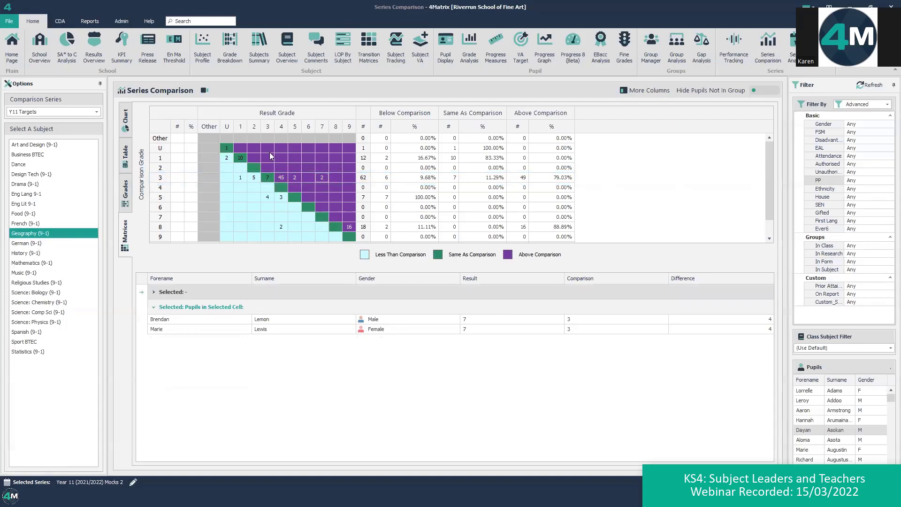
# Show the grades chart and set the comparison series to Y11 Mocks.
pyautogui.click(125, 196)
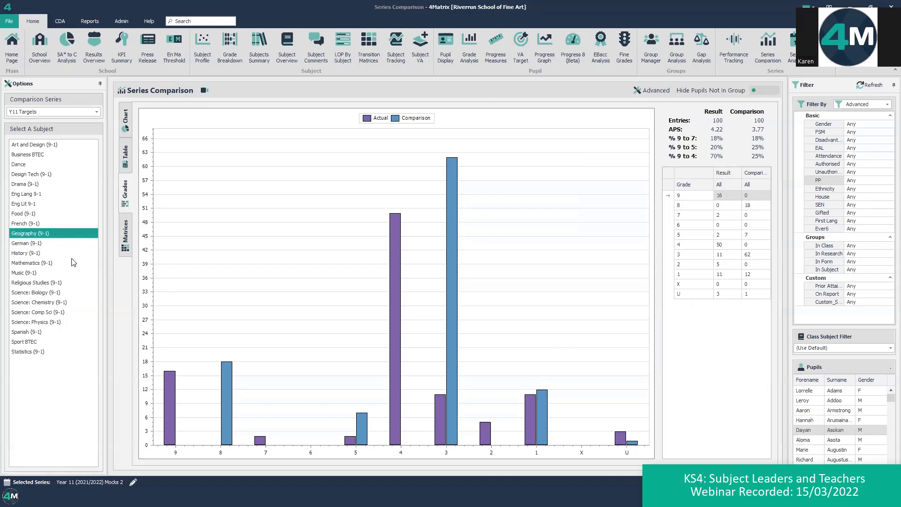
pyautogui.click(94, 113)
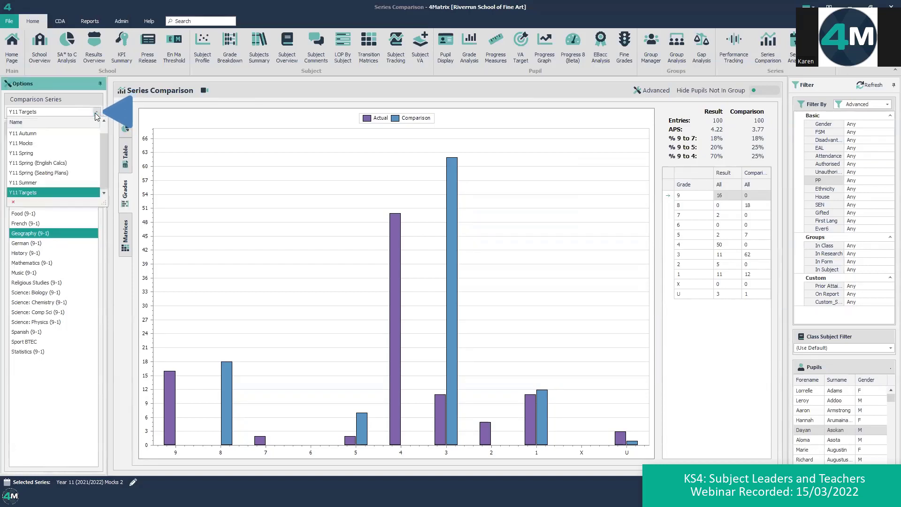
pyautogui.moveTo(102, 169); pyautogui.dragTo(102, 149)
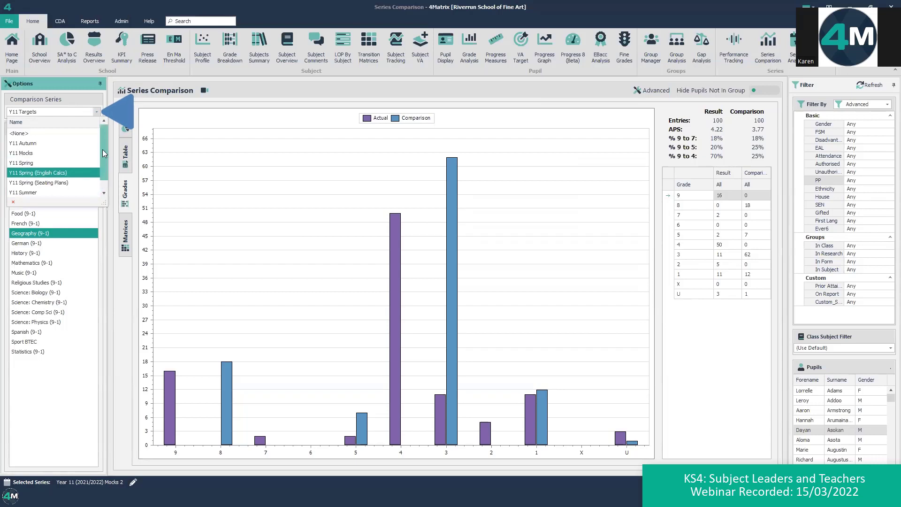
pyautogui.click(24, 154)
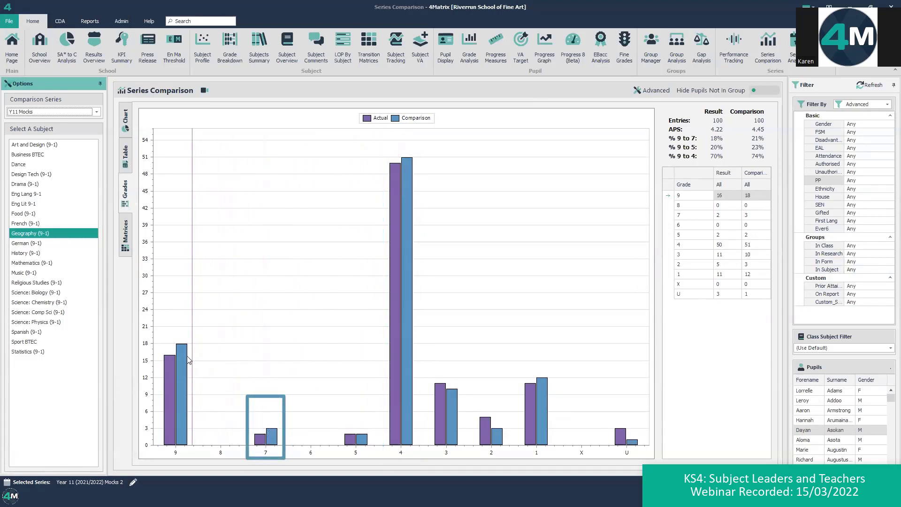
# Switch to the pupil comparison chart and filter it to the class 11GEO4.
pyautogui.click(127, 122)
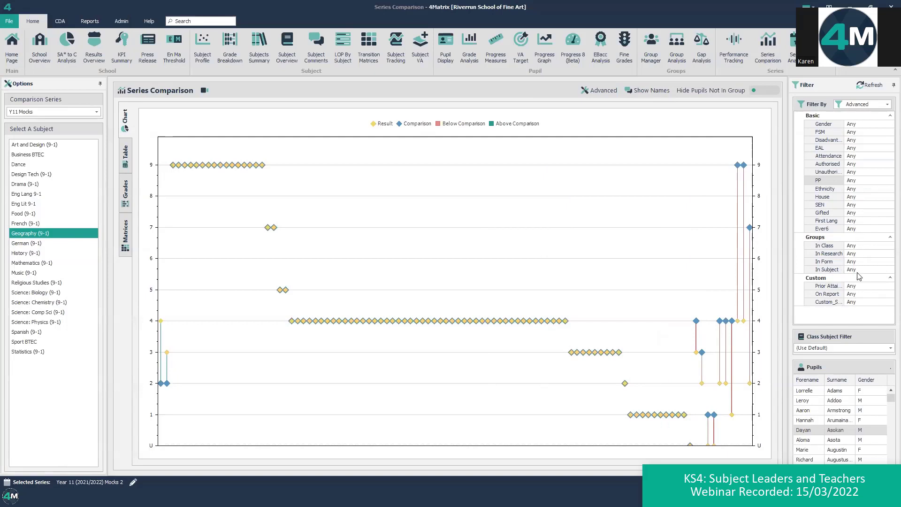
pyautogui.click(888, 247)
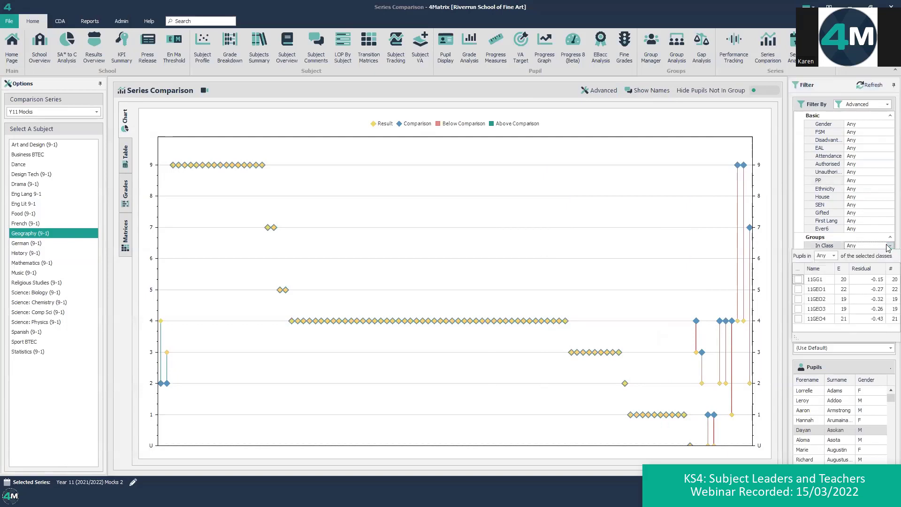
pyautogui.click(799, 320)
pyautogui.click(799, 320)
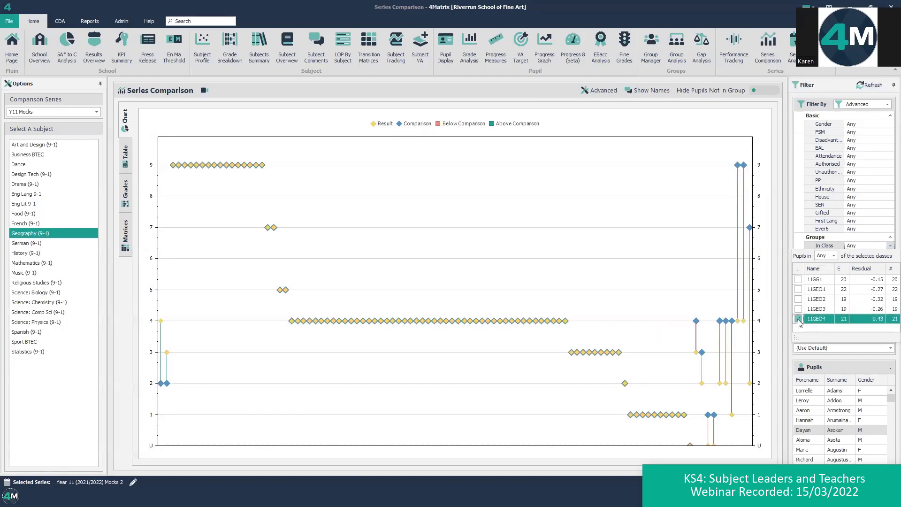
pyautogui.click(779, 298)
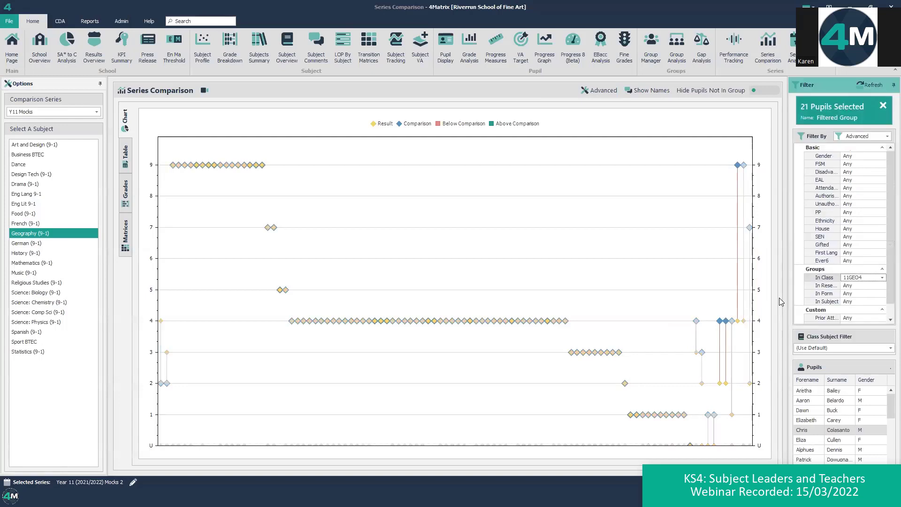
# Hide the pupils not in the group, inspect the pupil furthest below comparison, and show pupil names on the chart.
pyautogui.click(775, 91)
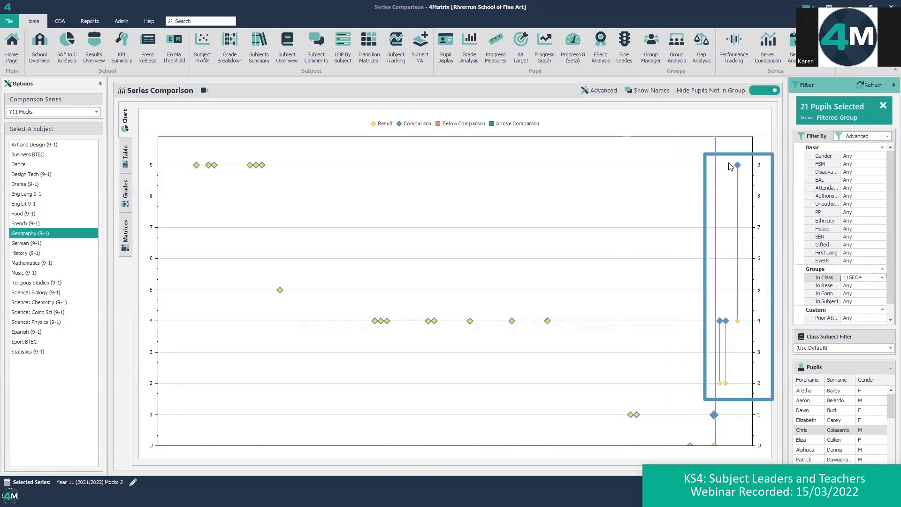
pyautogui.moveTo(743, 170)
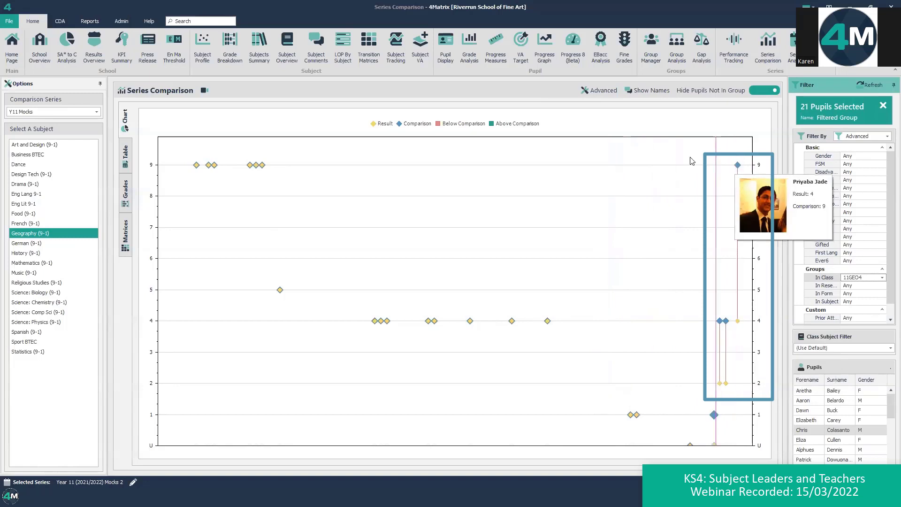
pyautogui.click(651, 91)
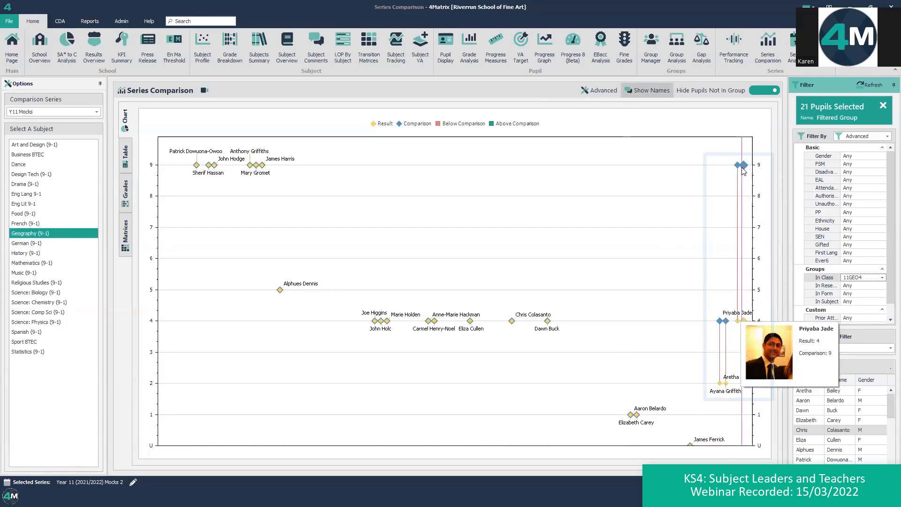
# Generate the printable Photo Report for the class comparison, review it and close the Report Viewer.
pyautogui.click(9, 21)
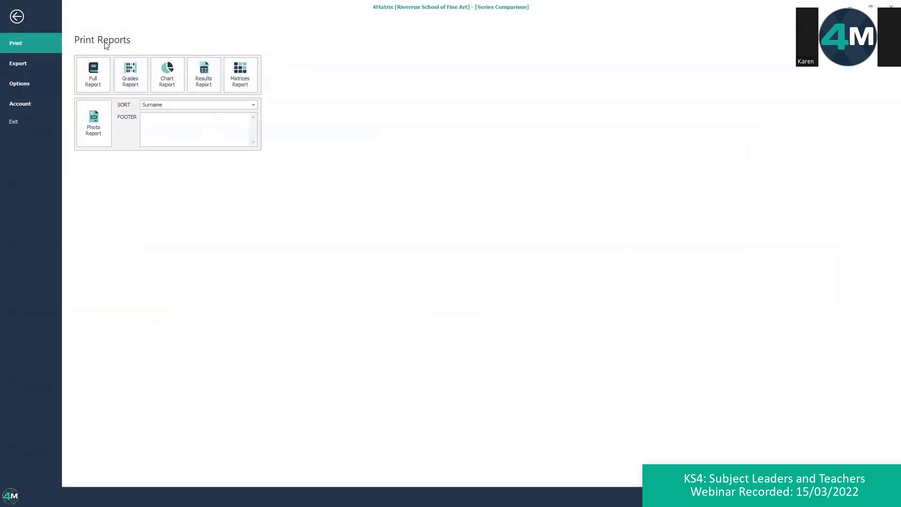
pyautogui.click(45, 60)
pyautogui.click(37, 43)
pyautogui.click(97, 117)
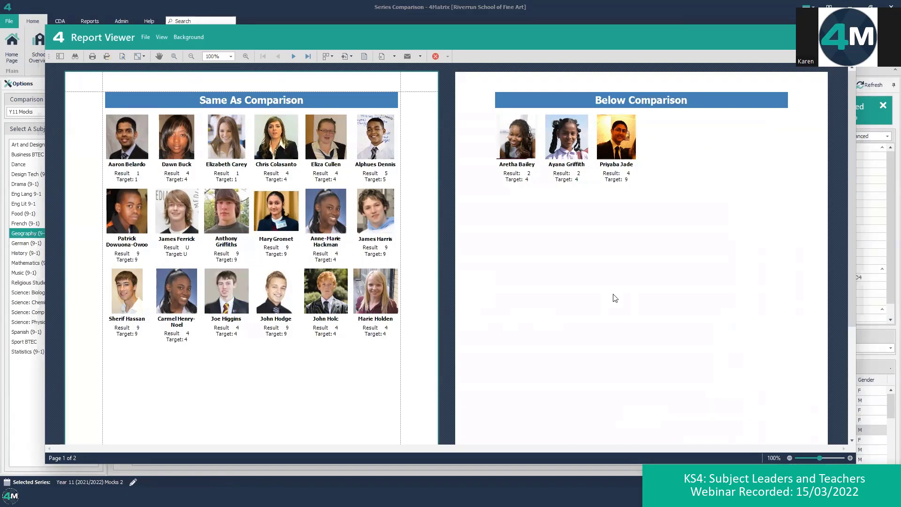
pyautogui.click(754, 39)
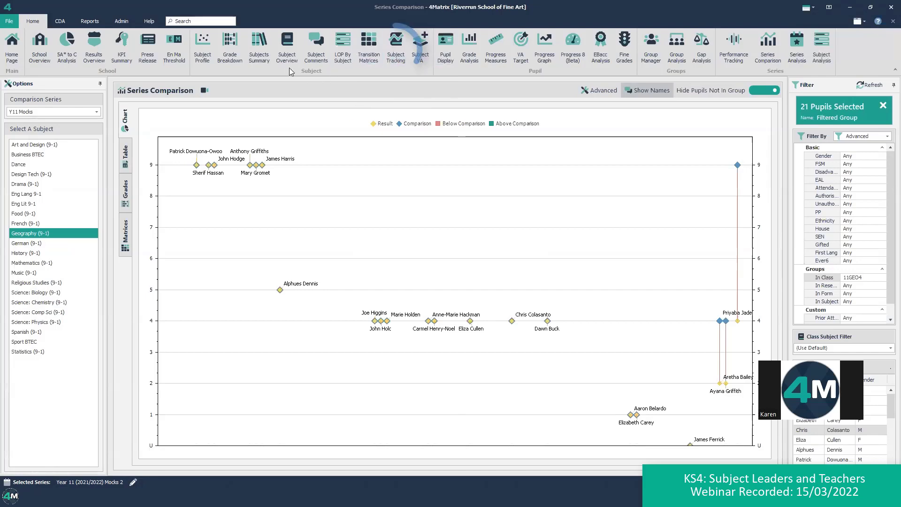
# Open subject tracking for Geography (9-1) and hide the two additional Spring series and the Summer series from the results.
pyautogui.click(393, 49)
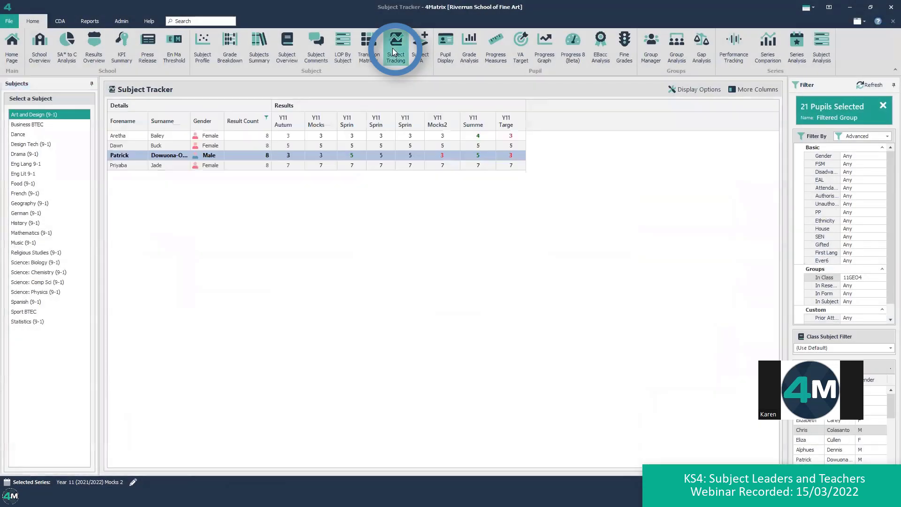
pyautogui.click(40, 207)
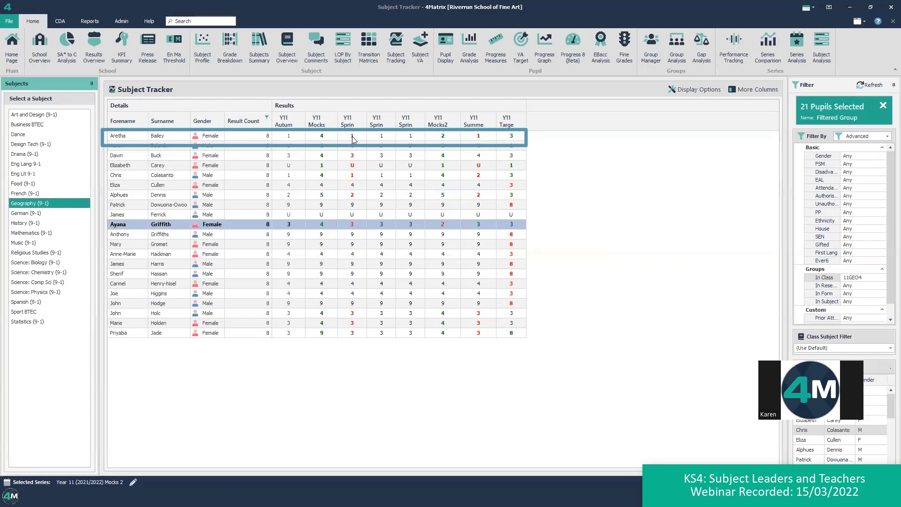
pyautogui.click(711, 90)
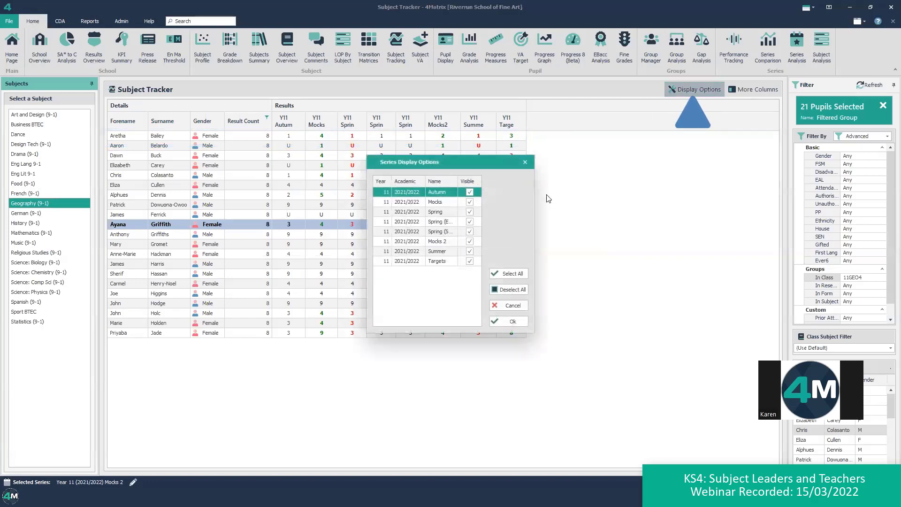
pyautogui.click(471, 224)
pyautogui.click(470, 231)
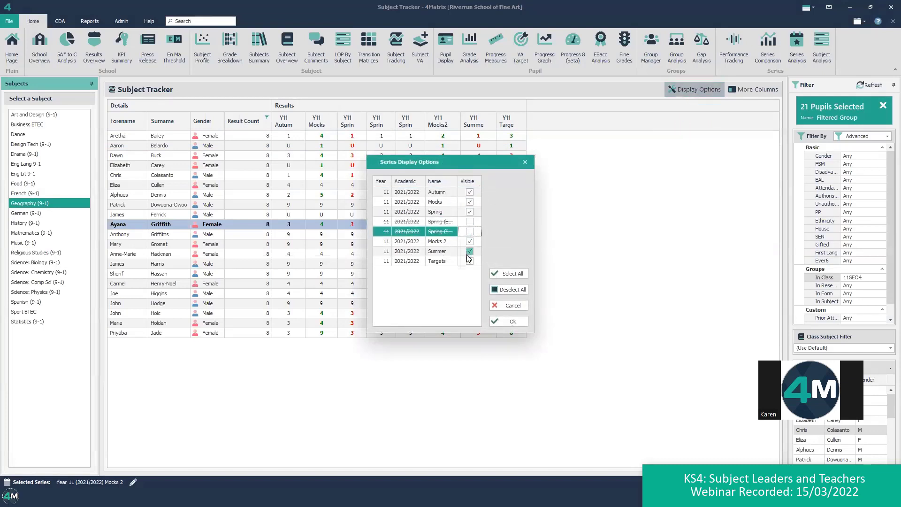
pyautogui.click(470, 251)
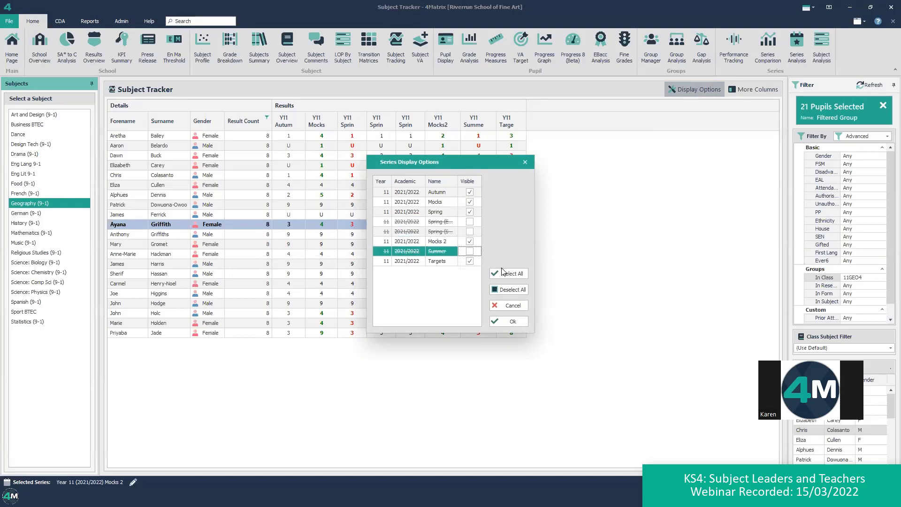
pyautogui.click(512, 325)
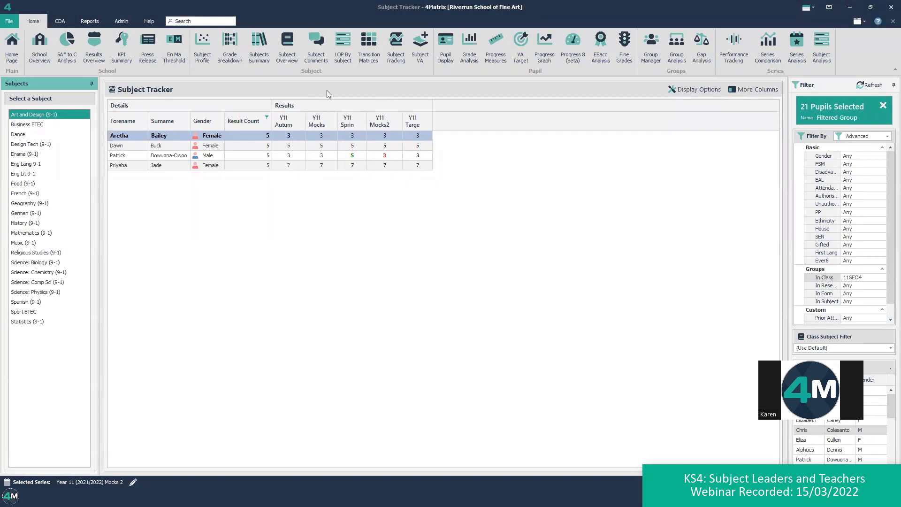
pyautogui.click(31, 206)
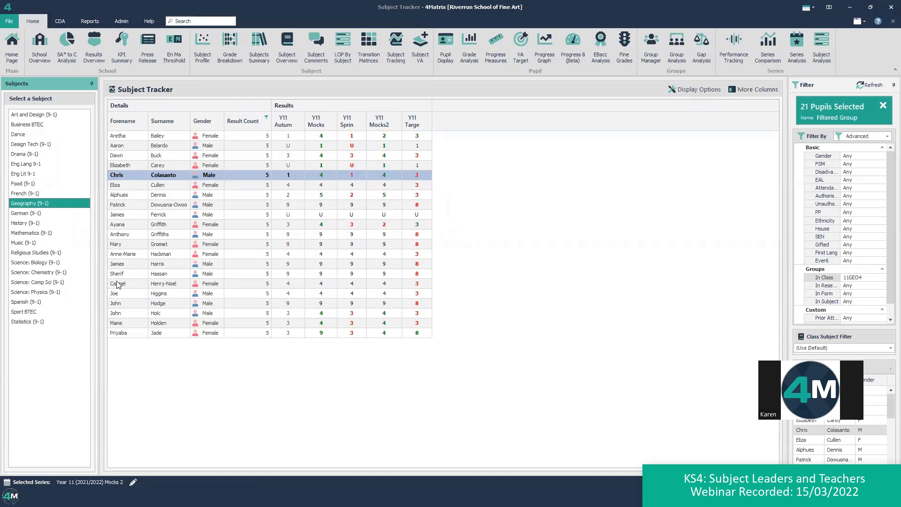
# Examine the last listed pupil's Geography results across the Autumn, Mocks, Spring and Mocks 2 series.
pyautogui.click(286, 335)
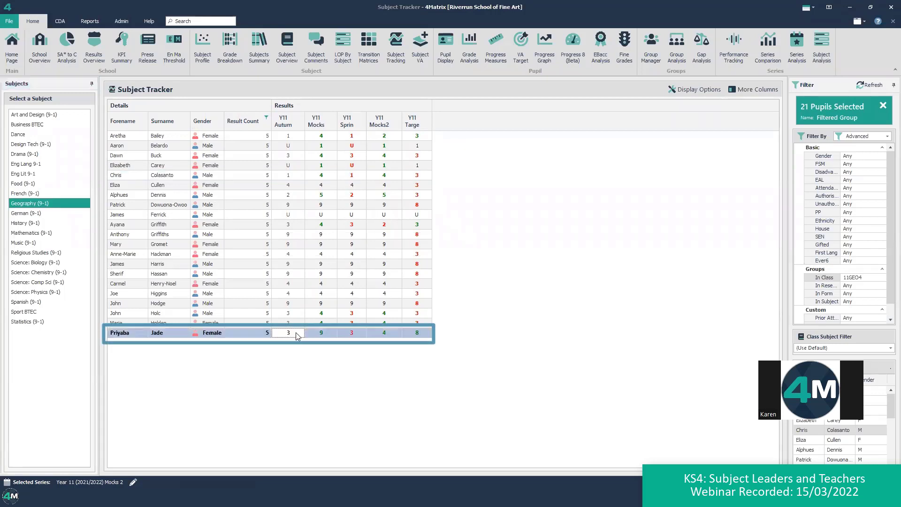
pyautogui.click(323, 334)
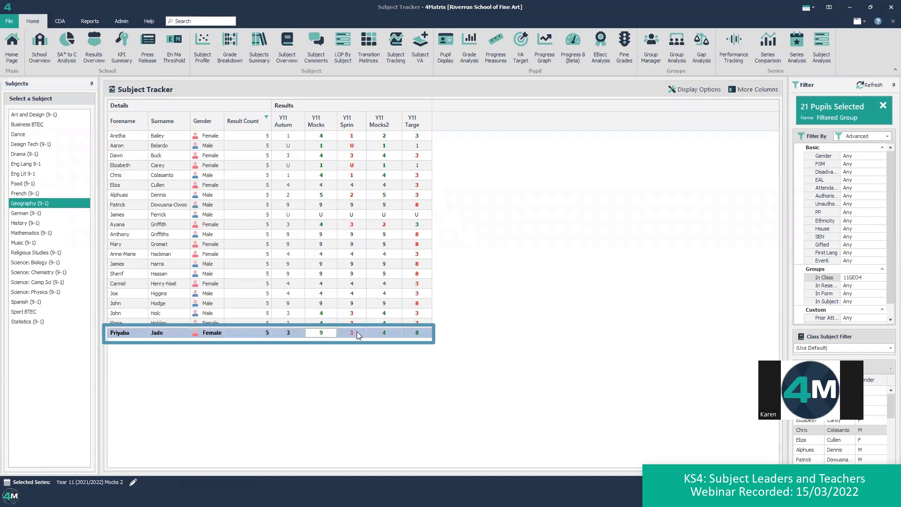
pyautogui.click(352, 331)
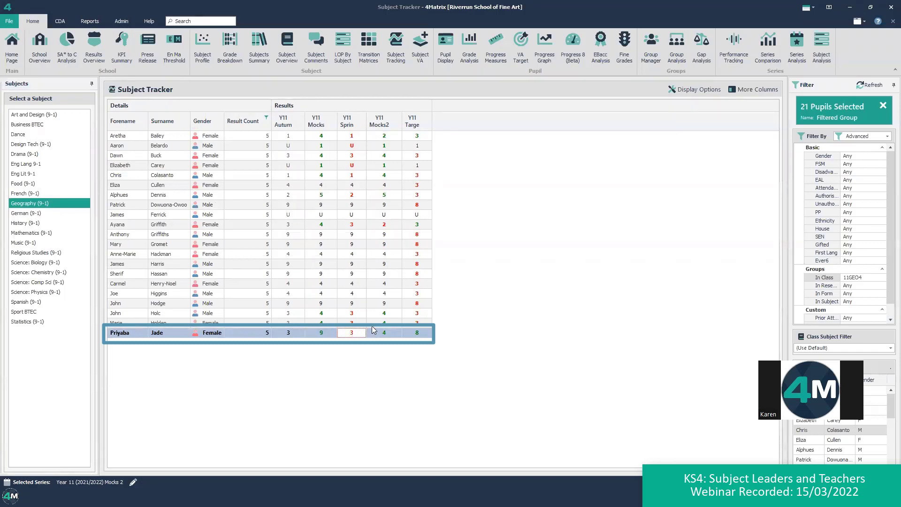
pyautogui.click(388, 335)
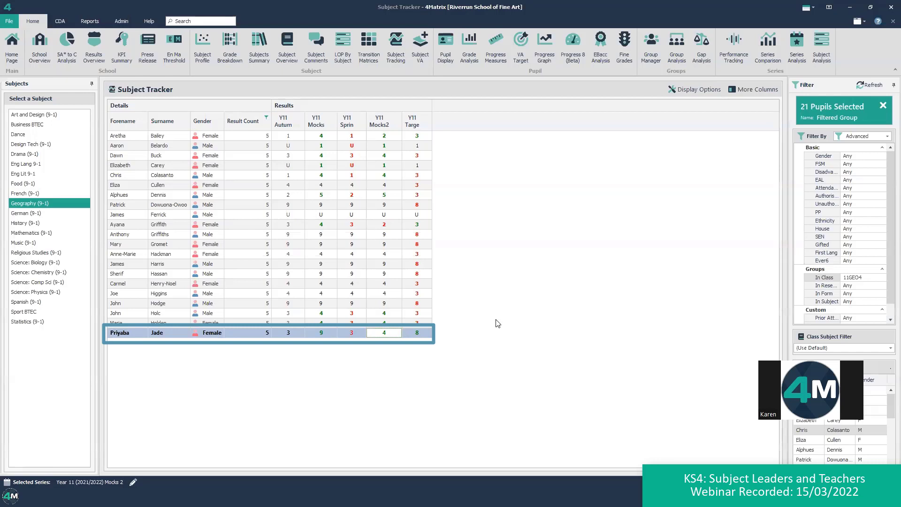
# Generate the printable Overview Report for the Geography subject tracker, review it and close the Report Viewer.
pyautogui.click(10, 21)
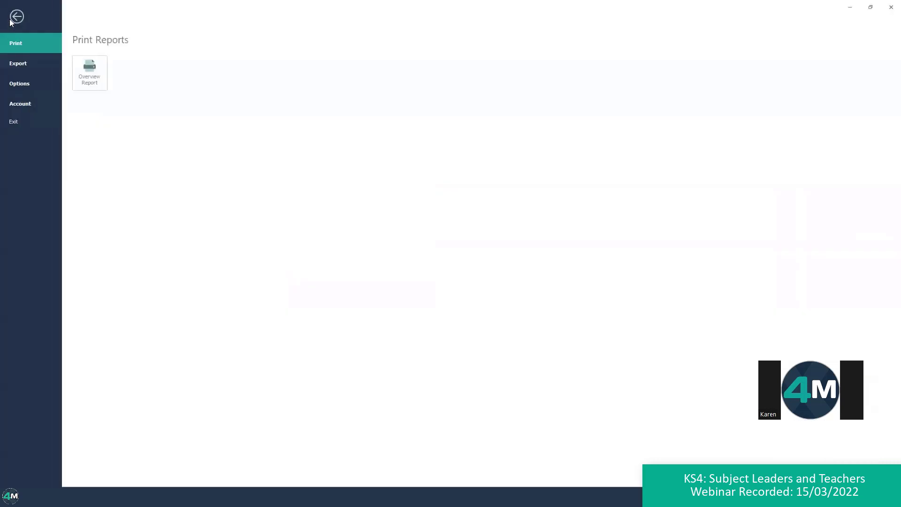
pyautogui.click(98, 75)
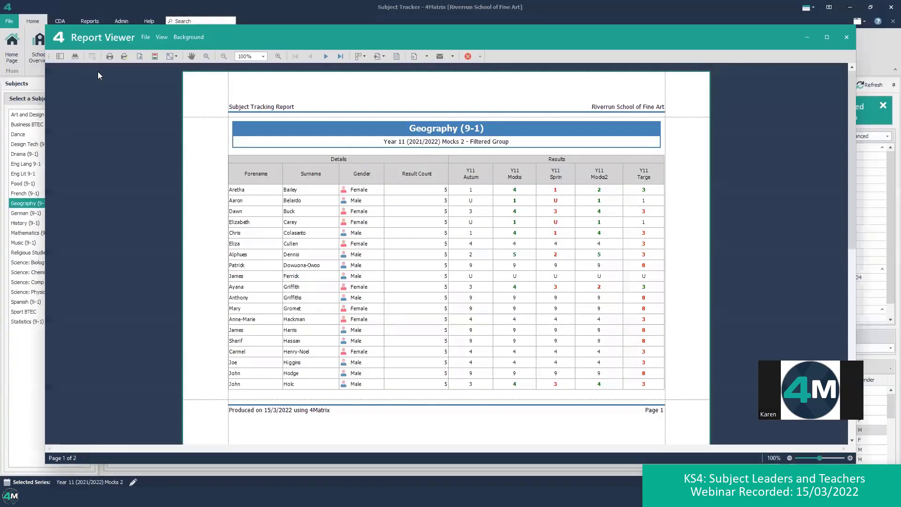
pyautogui.click(845, 37)
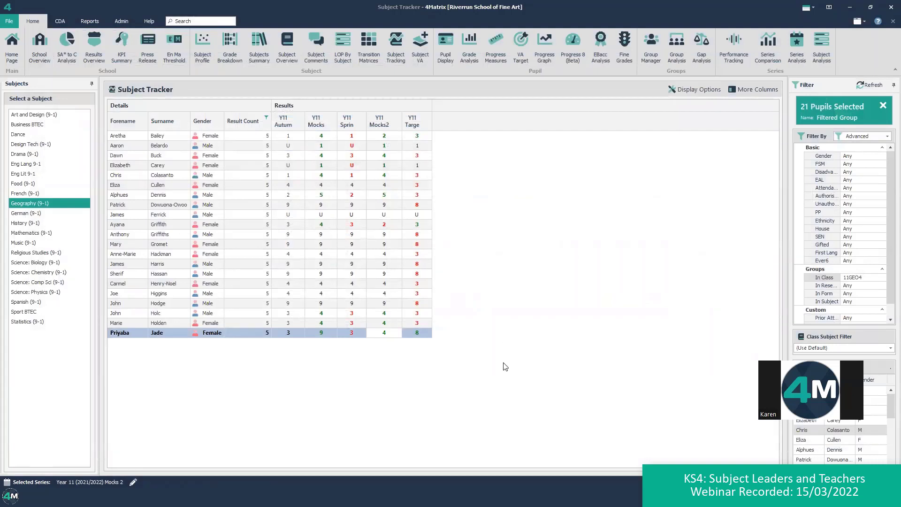
# Open Subject Analysis and display the Geography (9-1) grades and performance table.
pyautogui.click(830, 37)
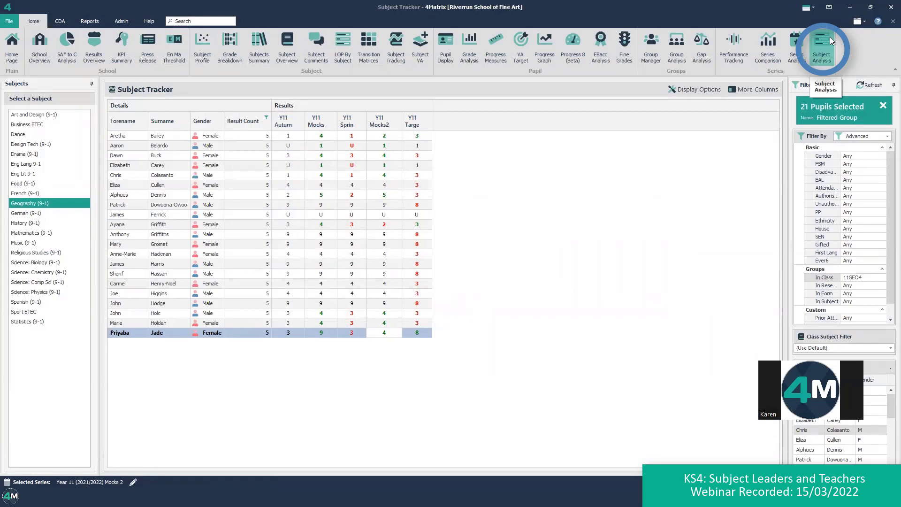
pyautogui.click(830, 36)
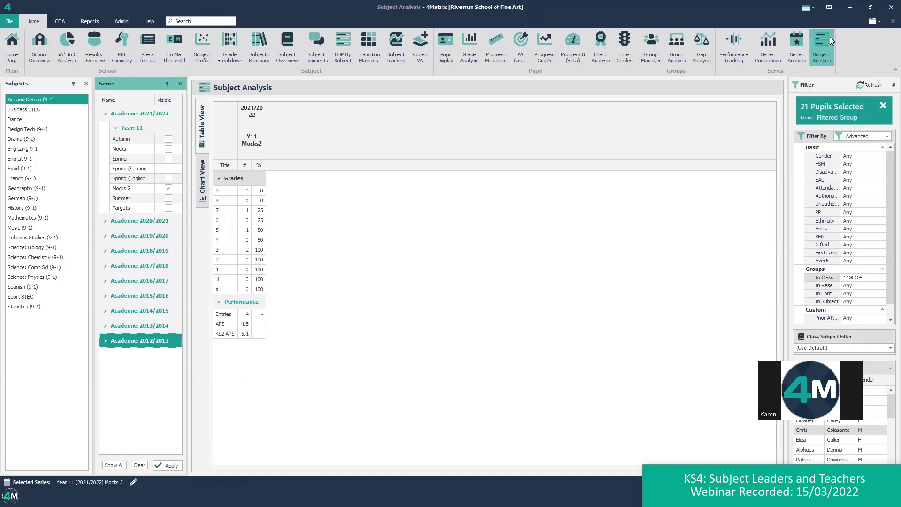
pyautogui.click(31, 189)
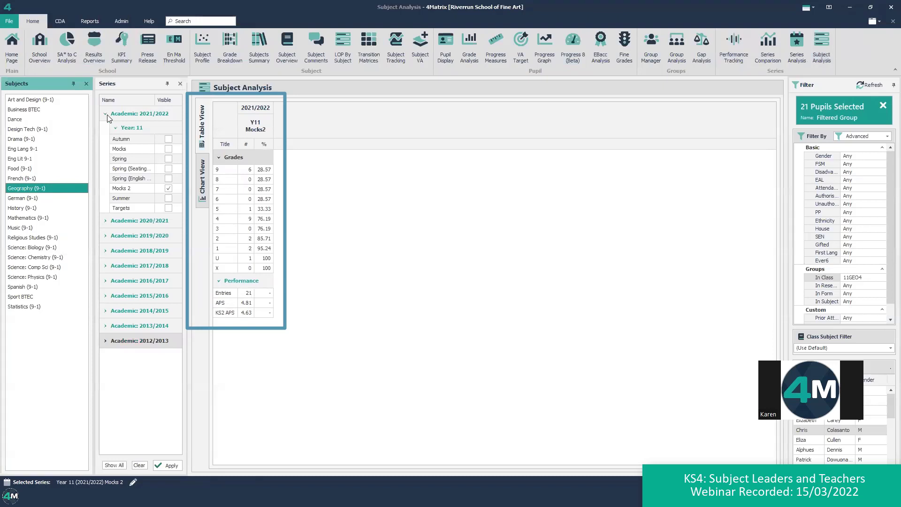
# Add the Year 11 Mocks 2 series from 2020/2021, 2019/2020 and 2018/2019 to the analysis and compare the APS and KS2 APS rows.
pyautogui.click(105, 221)
pyautogui.click(115, 234)
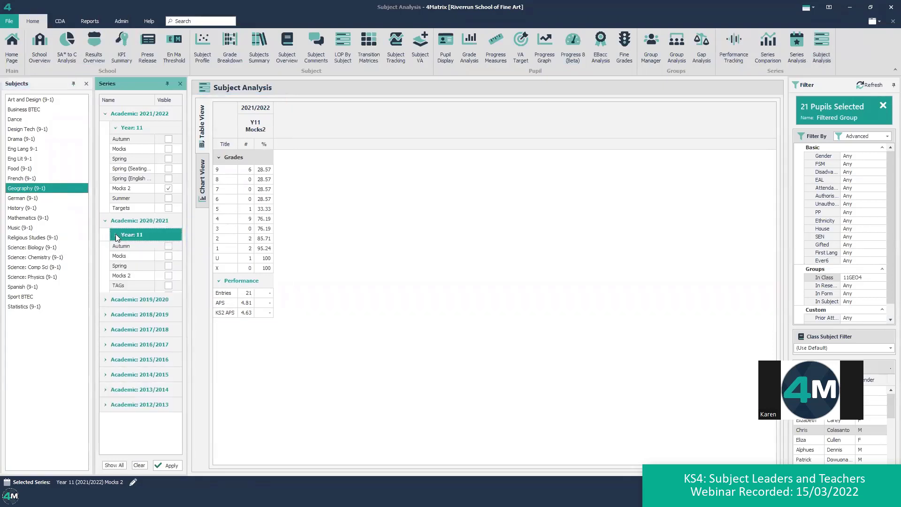
pyautogui.click(168, 275)
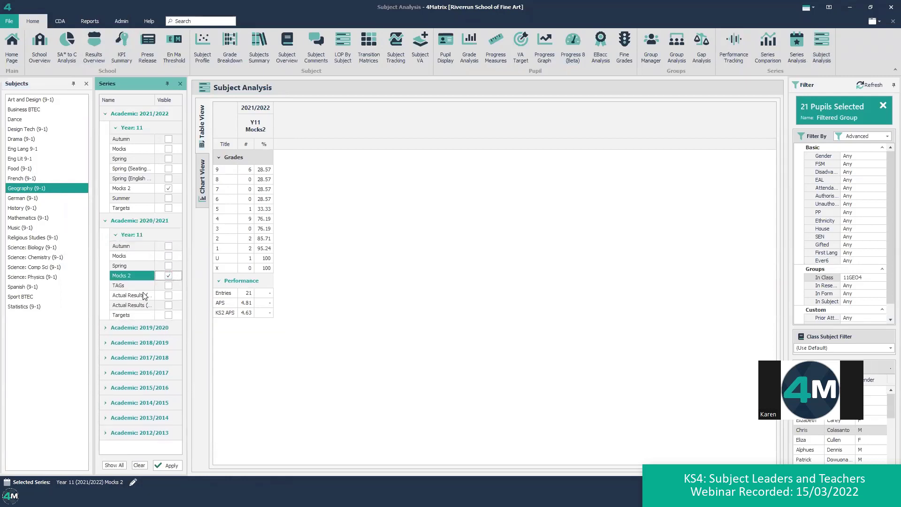
pyautogui.click(105, 328)
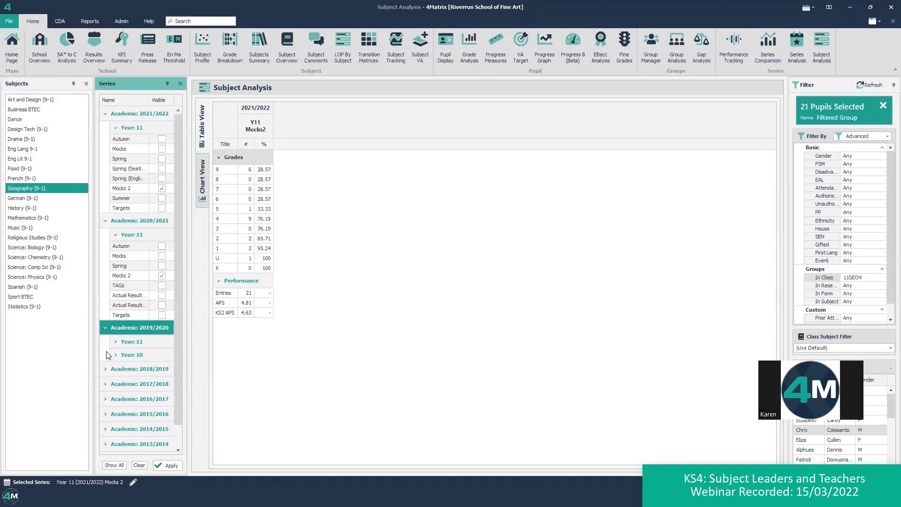
pyautogui.click(114, 342)
pyautogui.click(162, 353)
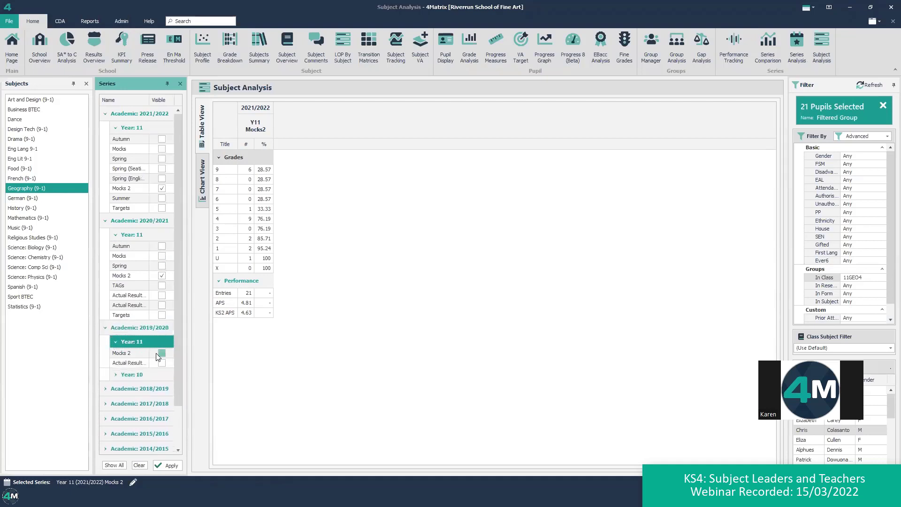
pyautogui.scroll(-1, 173, 331)
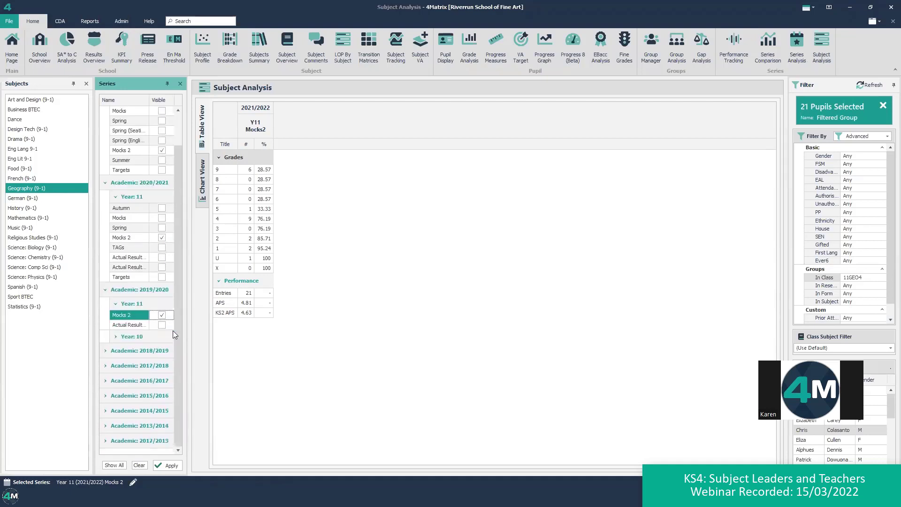
pyautogui.click(105, 350)
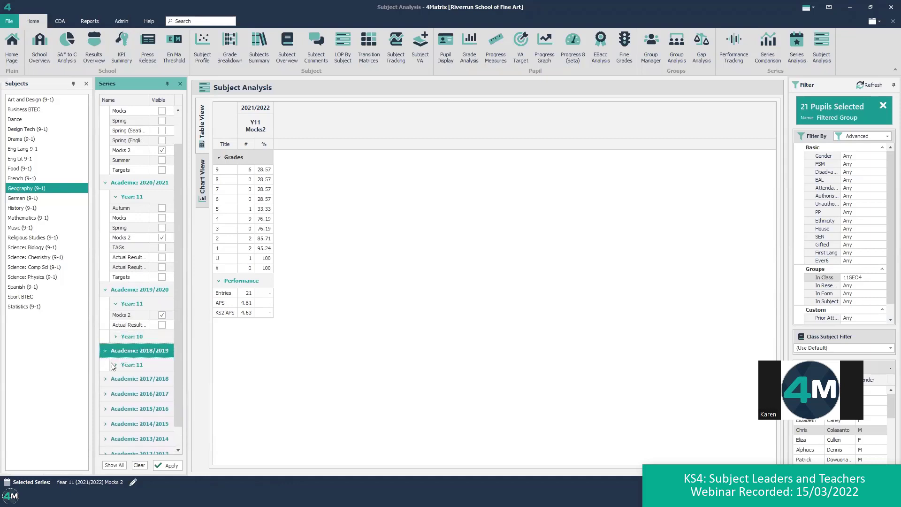
pyautogui.click(115, 365)
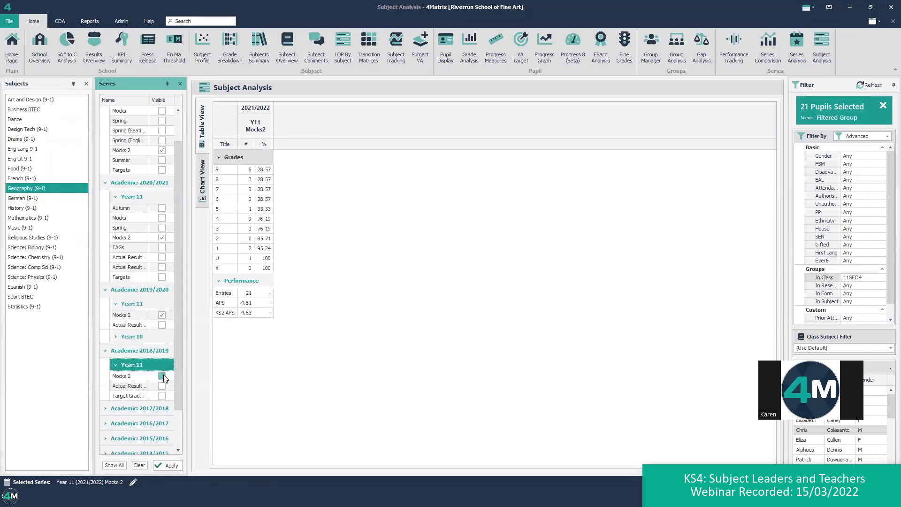
pyautogui.click(162, 376)
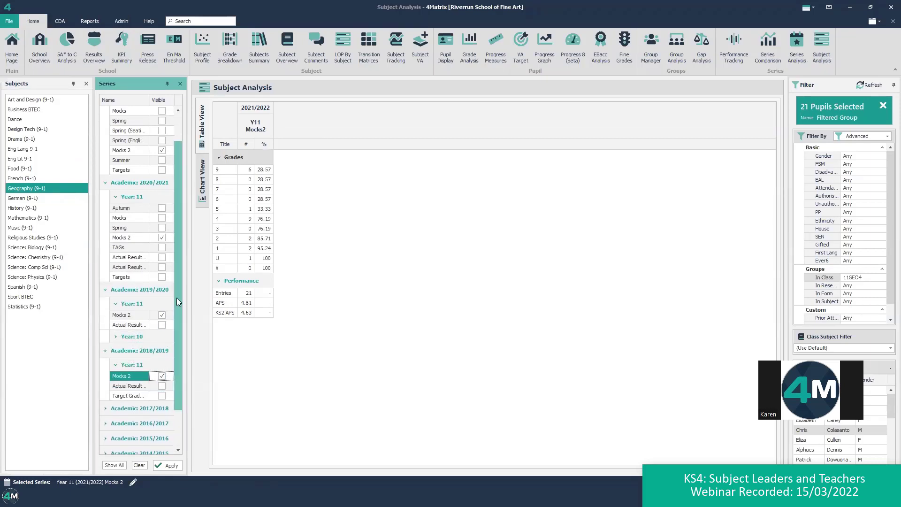
pyautogui.click(165, 467)
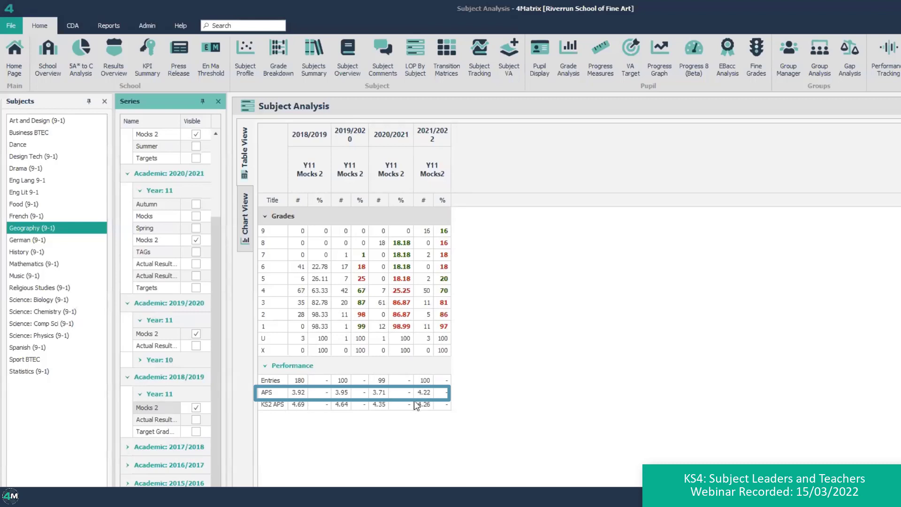
pyautogui.click(428, 405)
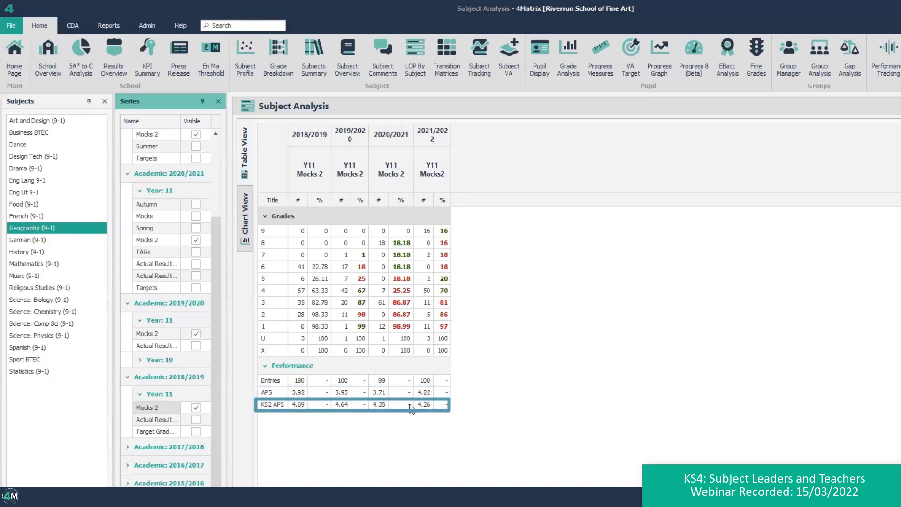